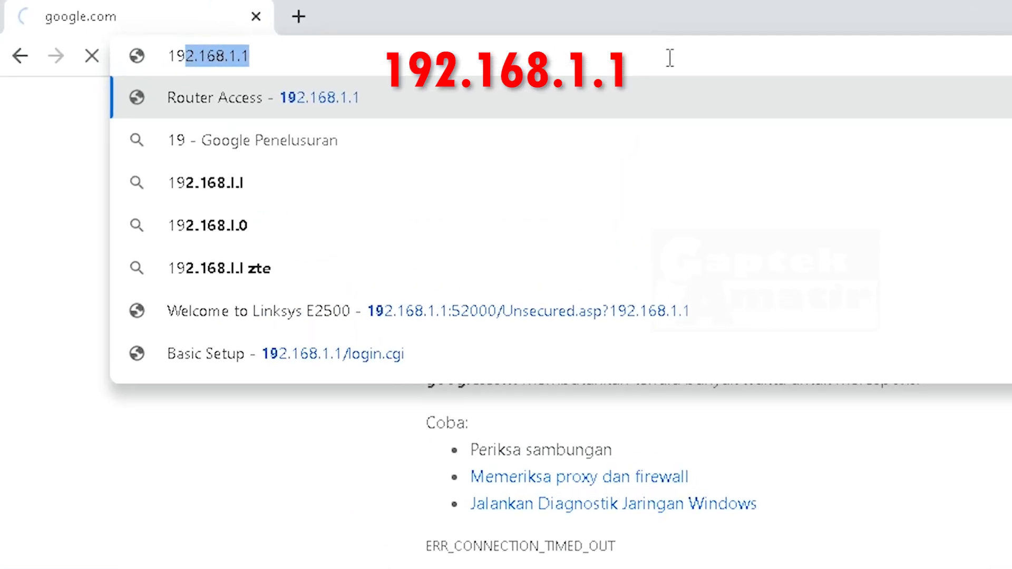
# - Go to 192.168.1.1 and continue past the unsecured-network welcome page
pyautogui.write('2.168.1.1')
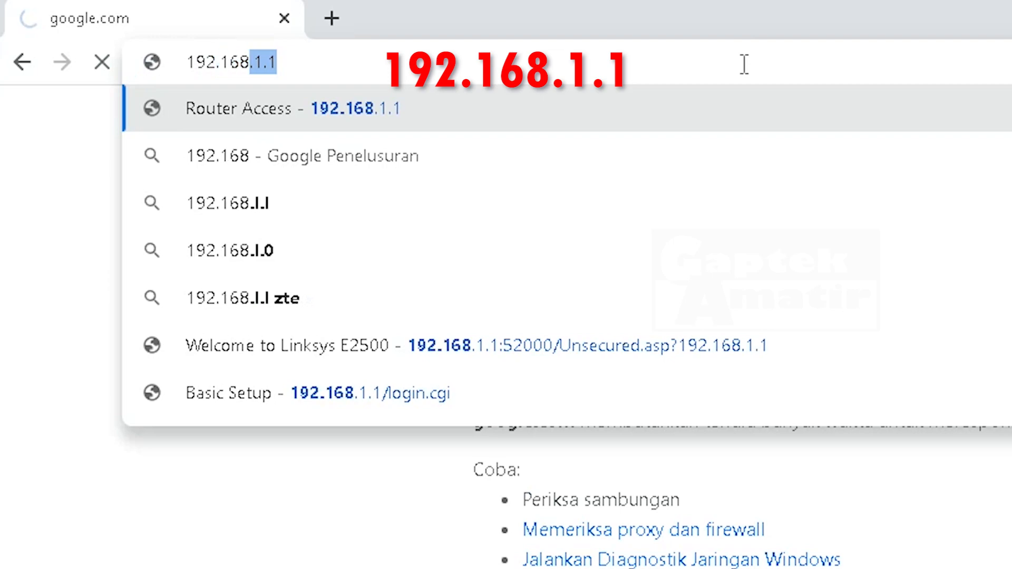
pyautogui.press('Return')
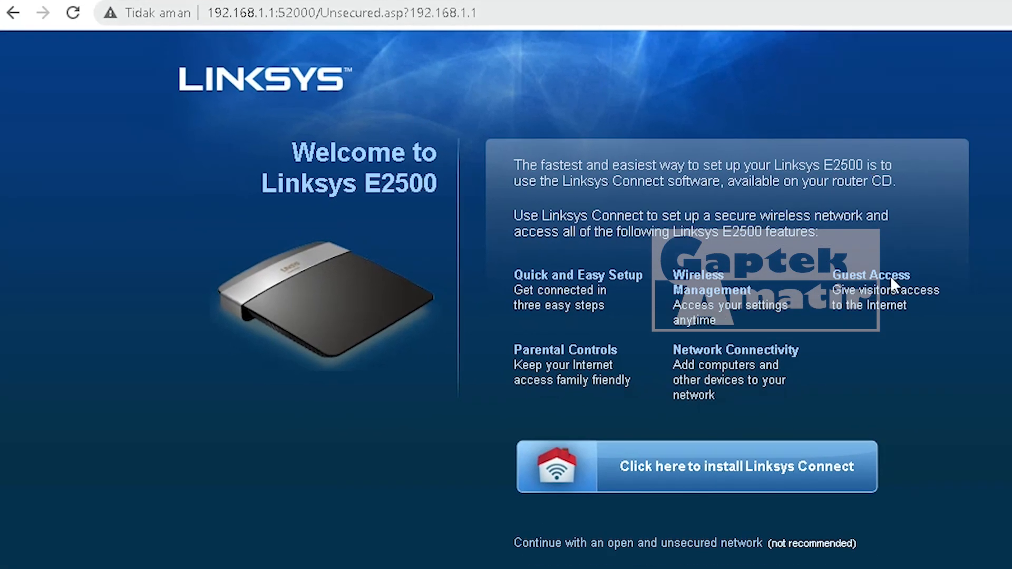
pyautogui.click(638, 551)
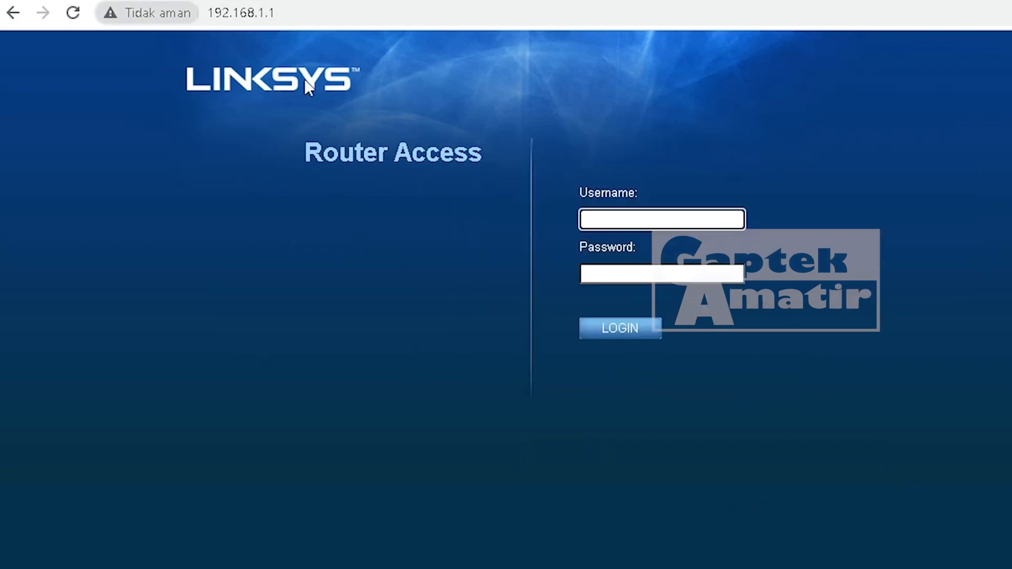
# - Log in to the router with its username and password
pyautogui.click(664, 222)
pyautogui.write('admin')
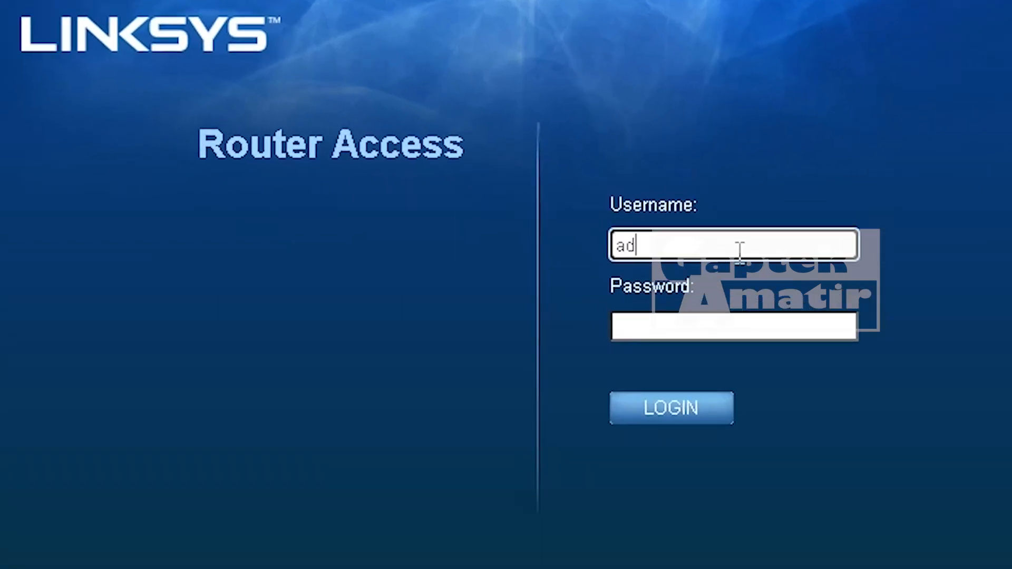
pyautogui.press('Tab')
pyautogui.write('admin')
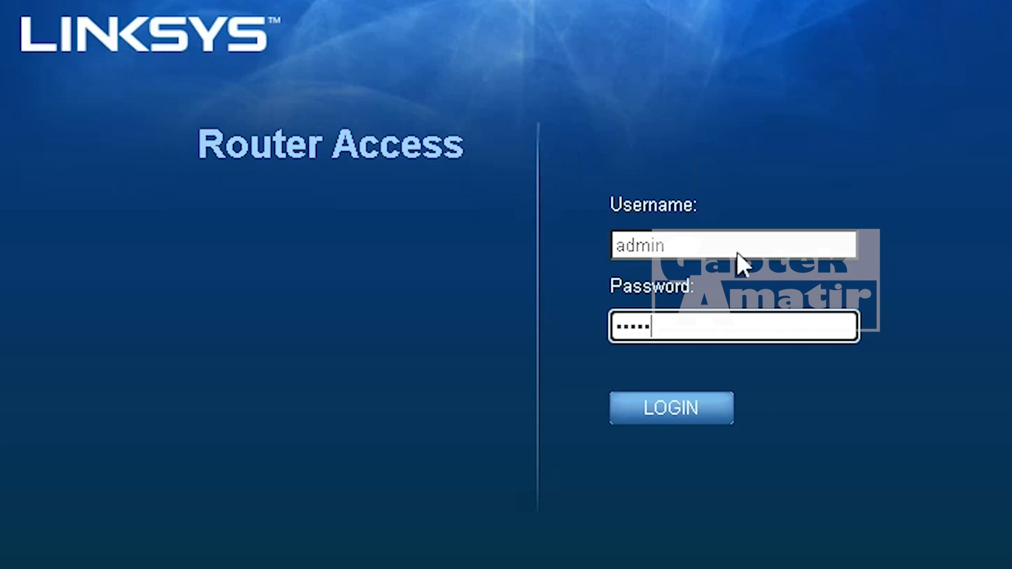
pyautogui.press('Return')
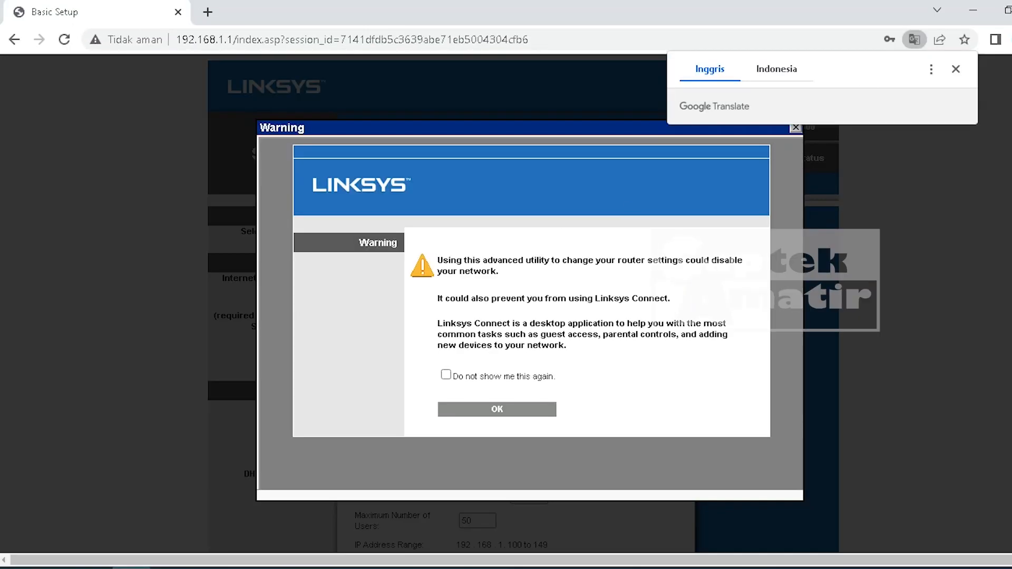
# - Dismiss Chrome's translation offer and the warning notice over Basic Setup
pyautogui.click(956, 69)
pyautogui.click(796, 127)
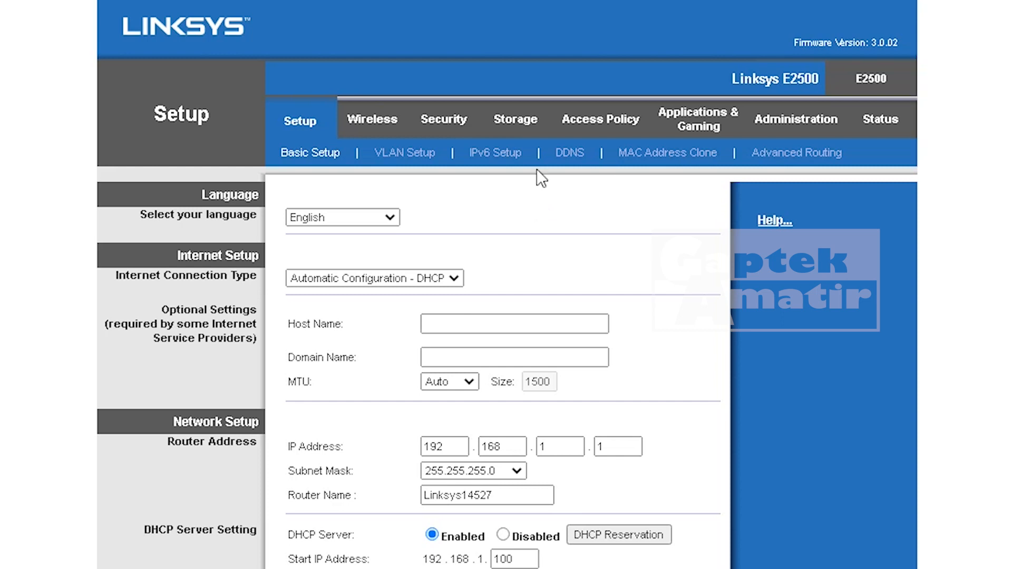
pyautogui.scroll(-5, 474, 324)
pyautogui.scroll(-2, 457, 459)
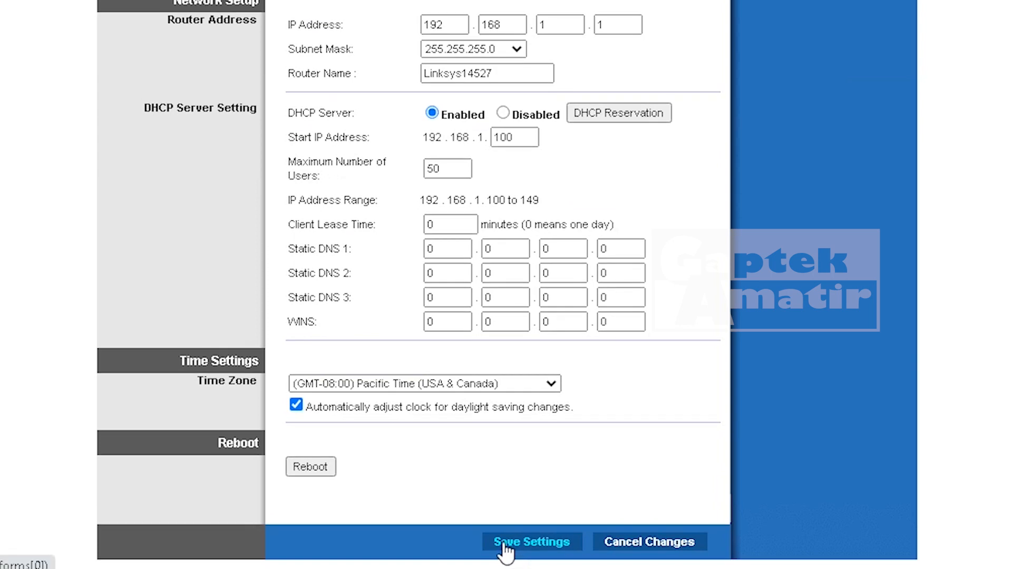
# - Replace the router name Linksys14527 with GAPTEK
pyautogui.click(518, 68)
pyautogui.doubleClick(517, 68)
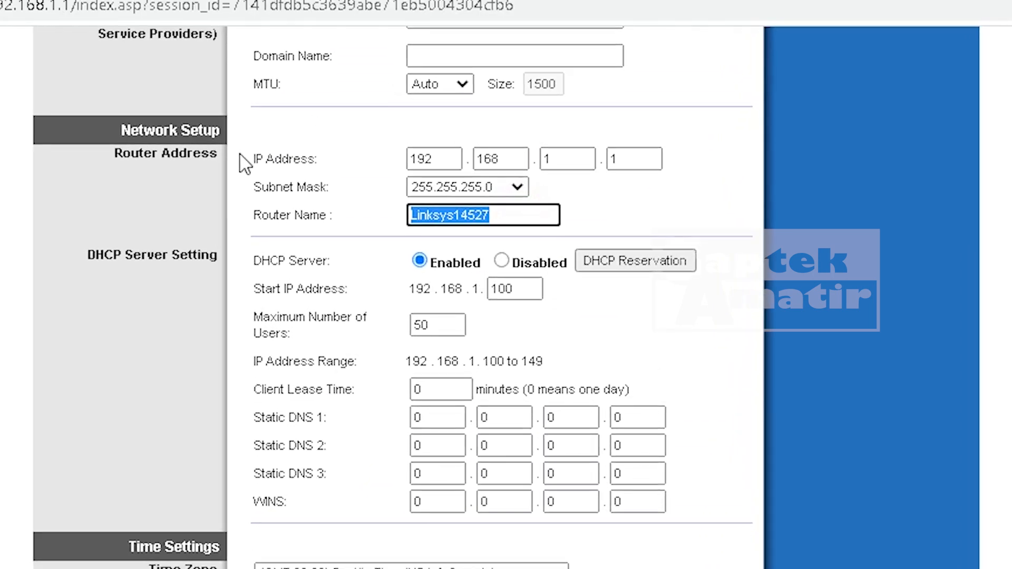
pyautogui.write('gap')
pyautogui.press('Return')
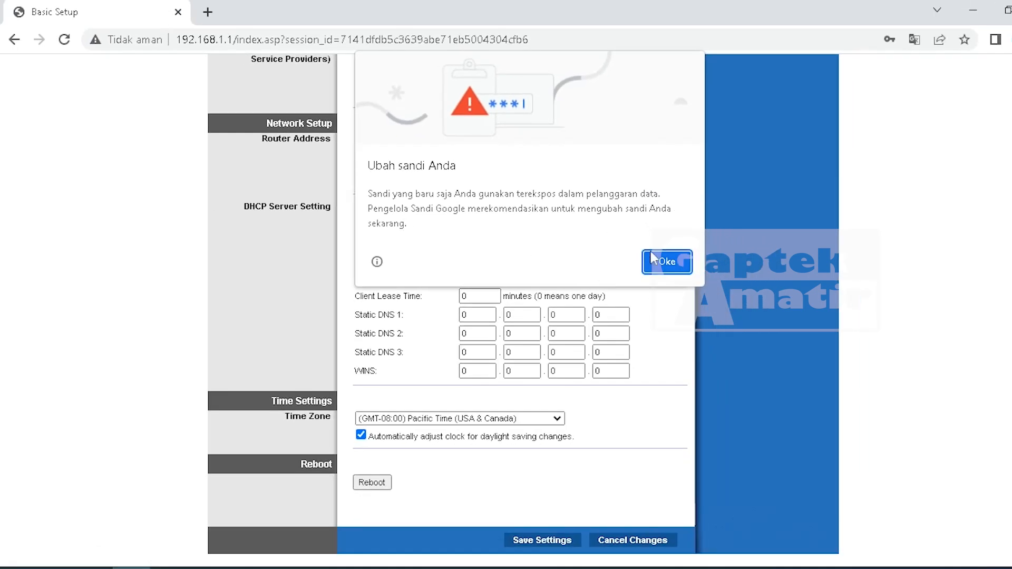
pyautogui.click(665, 262)
pyautogui.scroll(2, 630, 270)
pyautogui.scroll(3, 630, 271)
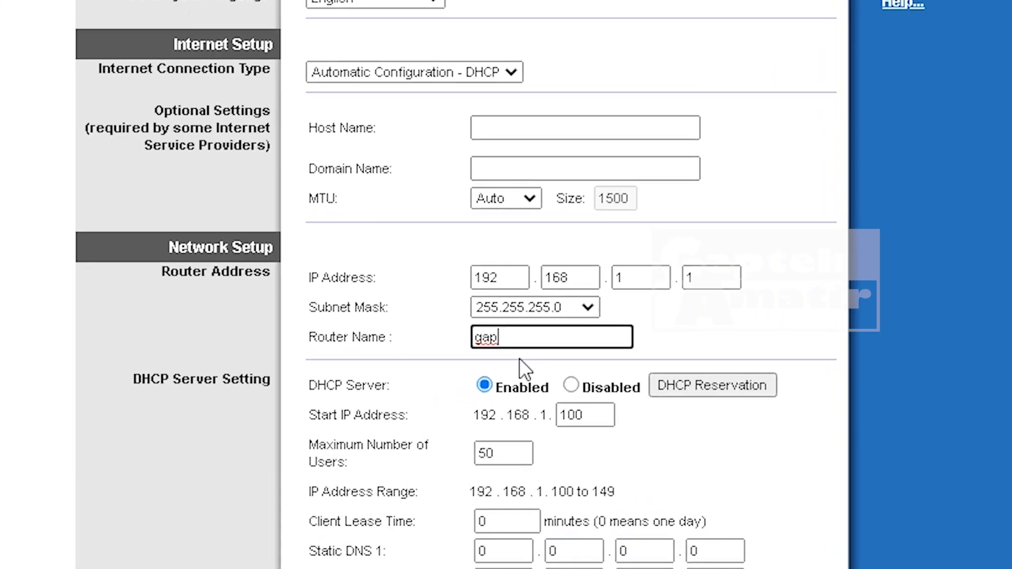
pyautogui.doubleClick(510, 416)
pyautogui.write('GAPTEK')
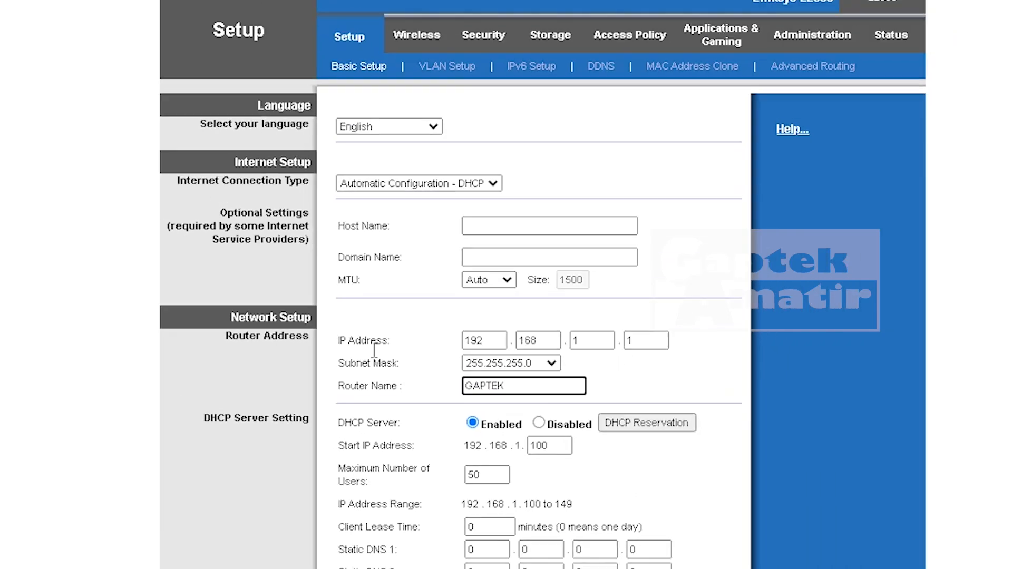
# - Review the Internet Connection Type list, leaving Automatic Configuration - DHCP
pyautogui.scroll(-5, 508, 348)
pyautogui.scroll(5, 515, 356)
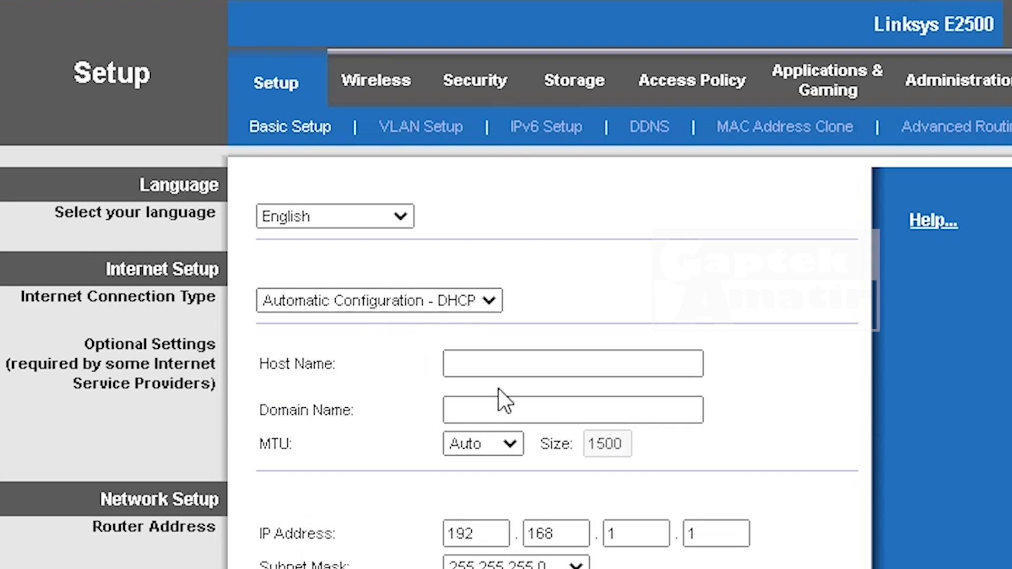
pyautogui.click(483, 305)
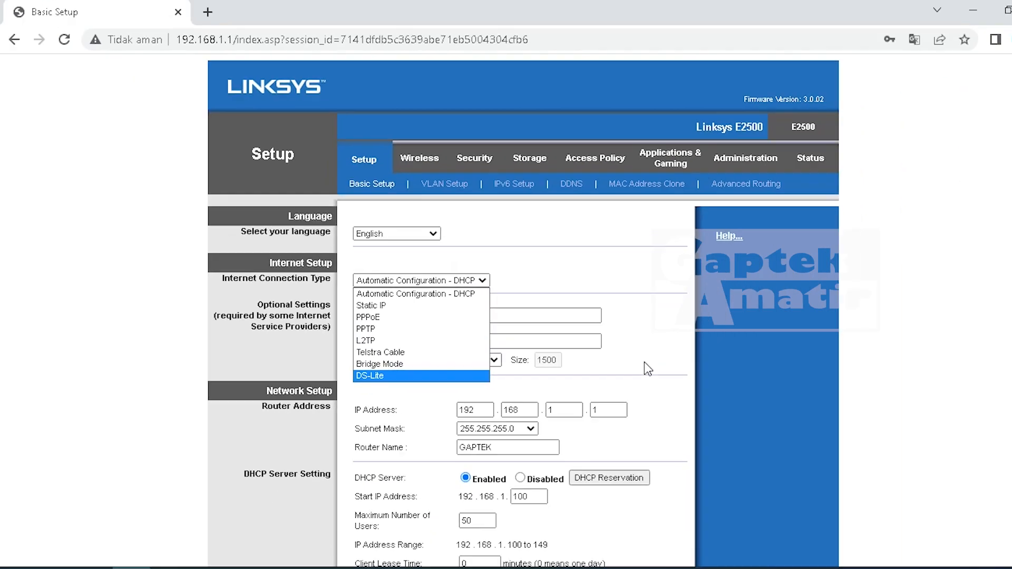
pyautogui.click(780, 447)
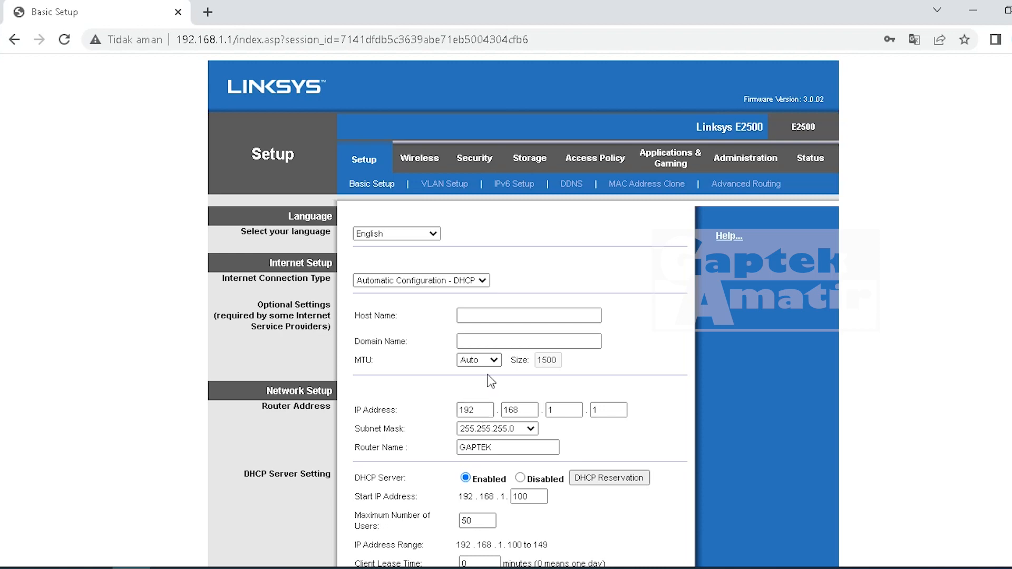
# - Set the time zone to (GMT+07:00) Thailand, Russia and save the settings
pyautogui.scroll(-3, 613, 362)
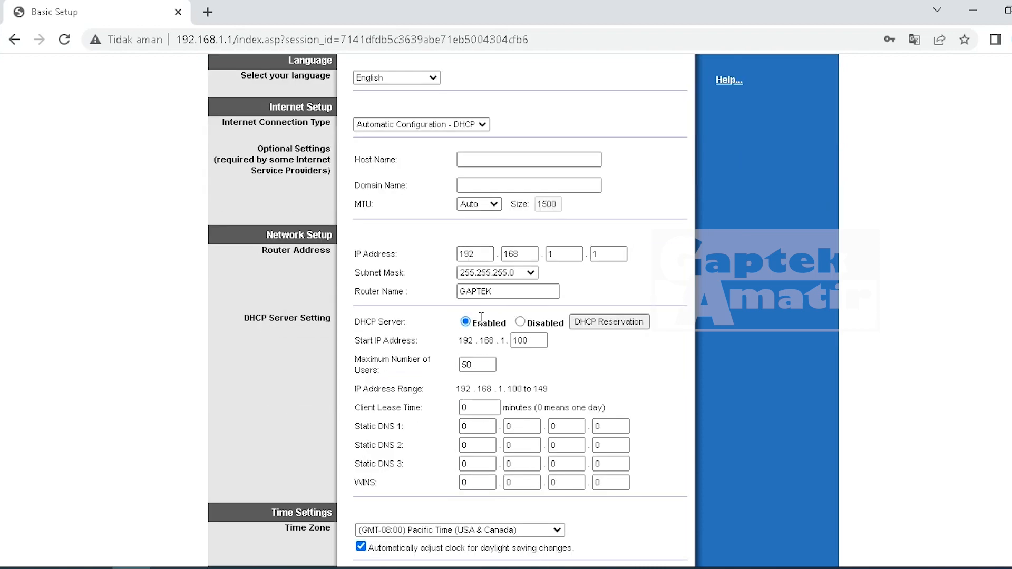
pyautogui.scroll(-2, 480, 318)
pyautogui.click(470, 529)
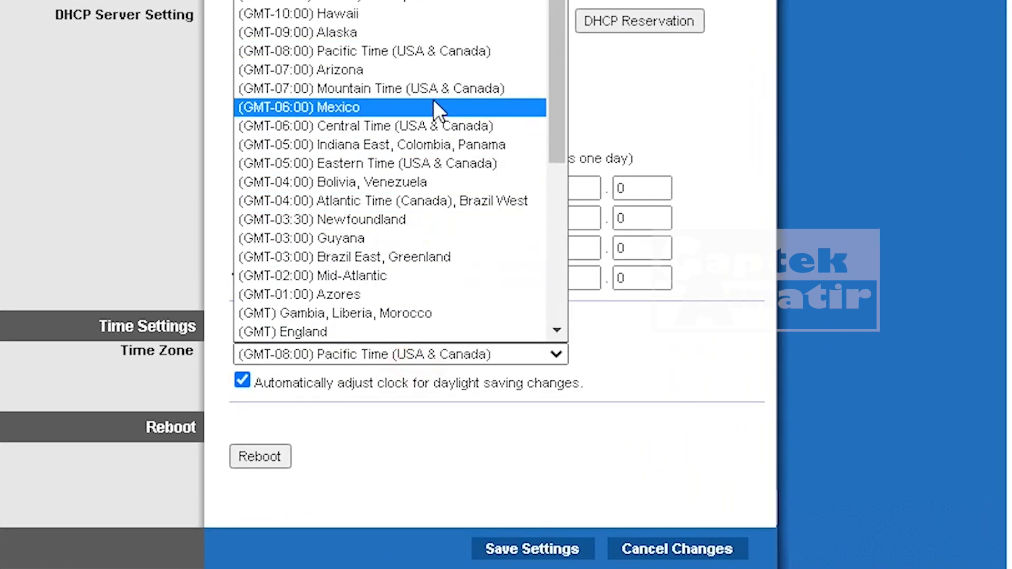
pyautogui.scroll(-7, 434, 100)
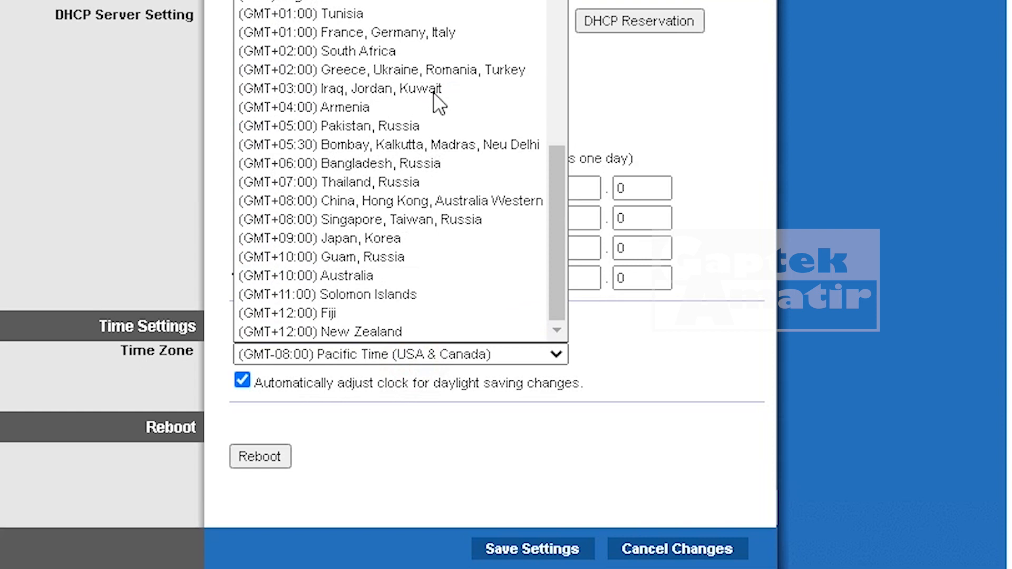
pyautogui.click(431, 185)
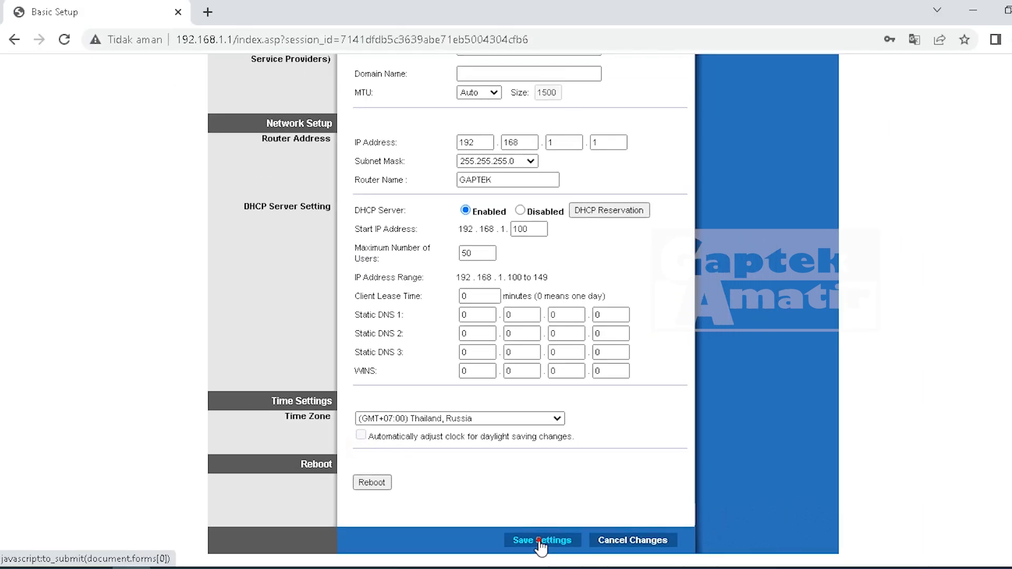
pyautogui.click(529, 549)
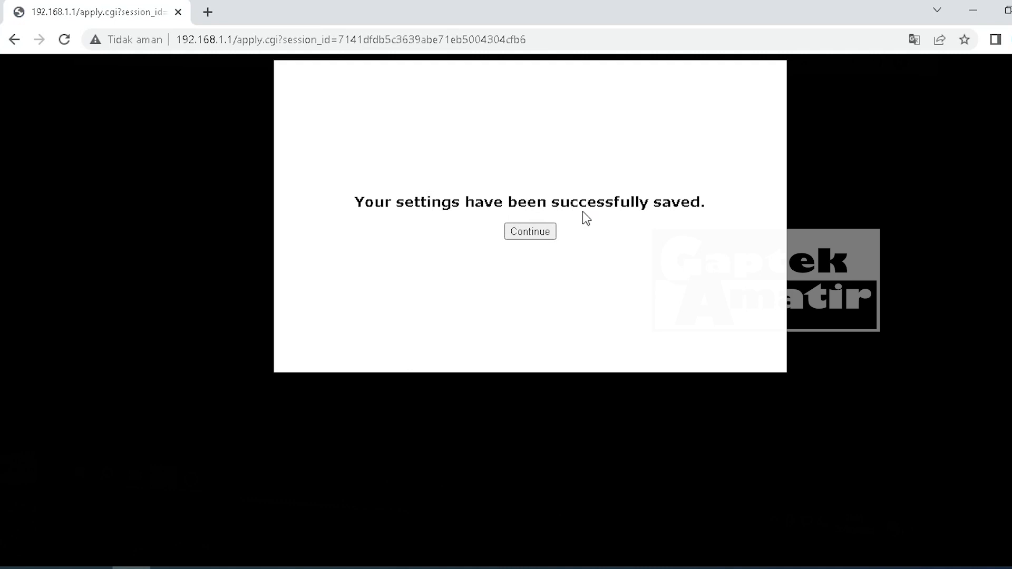
# - Continue from the save confirmation and close the warning notice again
pyautogui.click(529, 237)
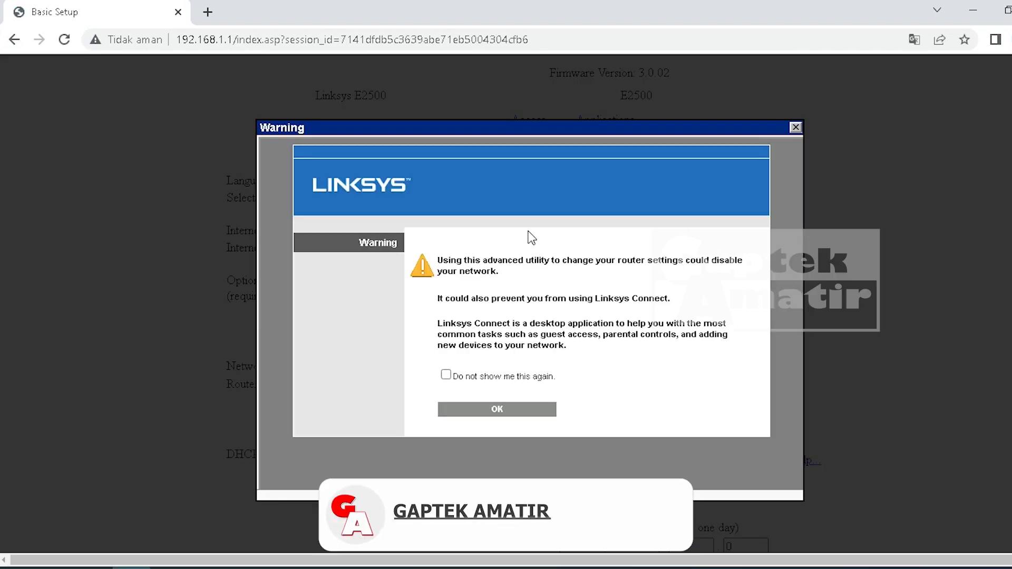
pyautogui.click(796, 127)
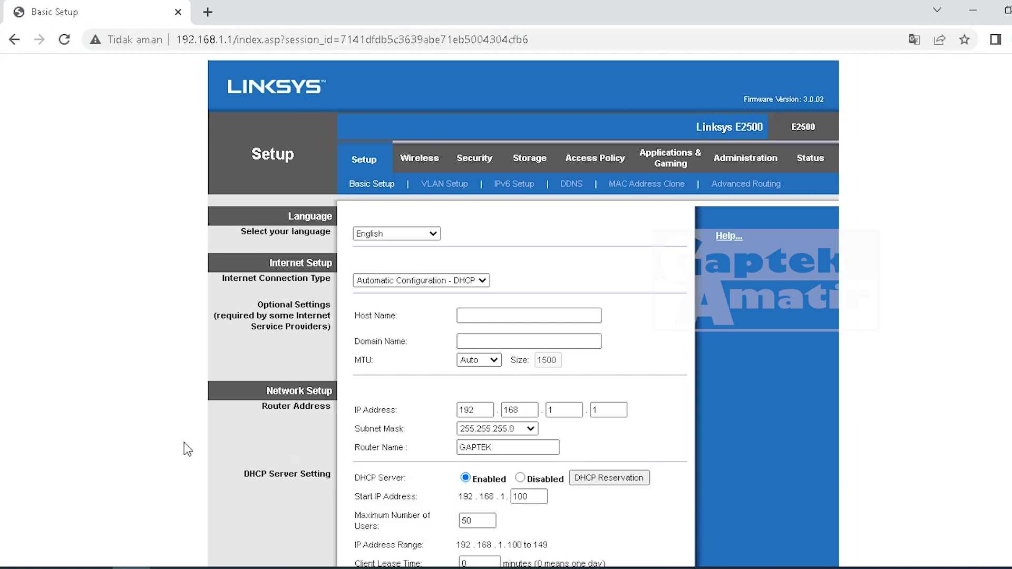
# - Open Command Prompt and run IPCONFIG to show the PC's network settings
pyautogui.press('super+r')
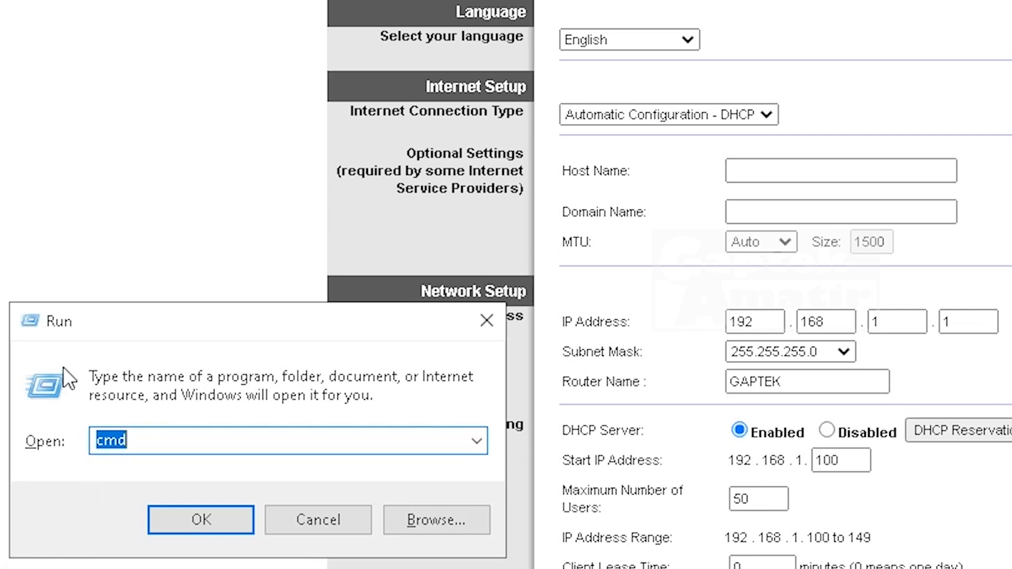
pyautogui.click(192, 520)
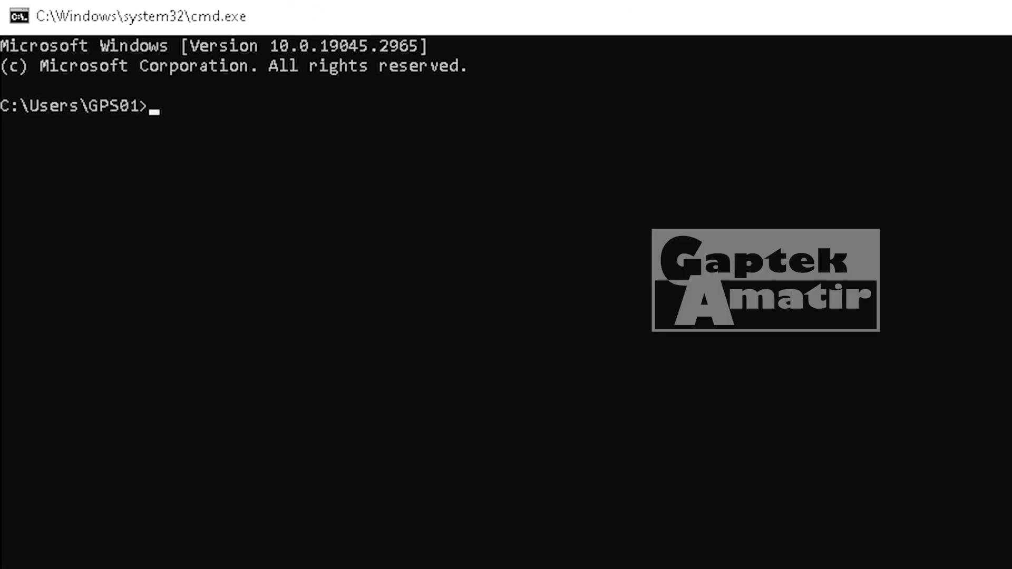
pyautogui.write('IP')
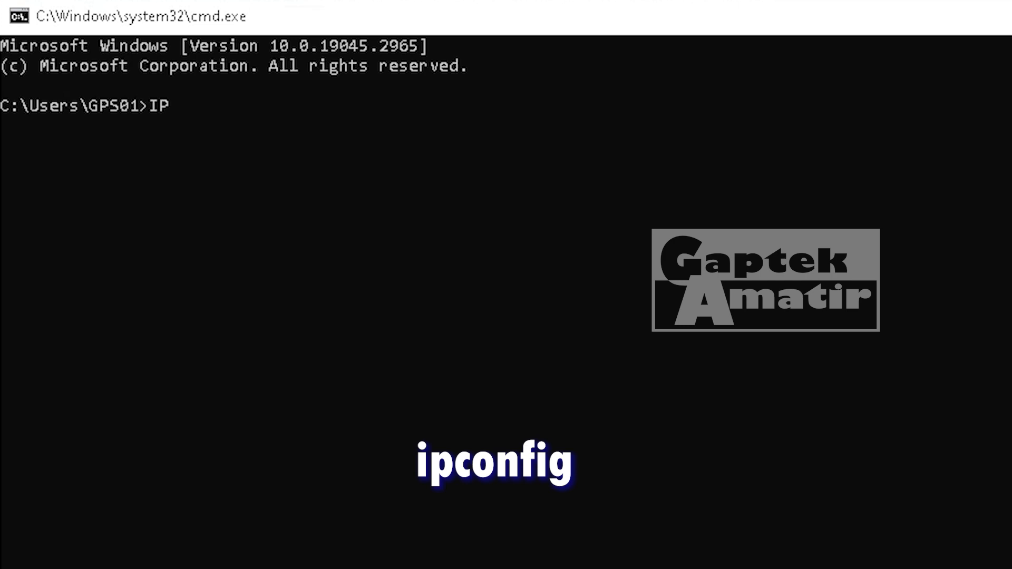
pyautogui.write('CONFIG')
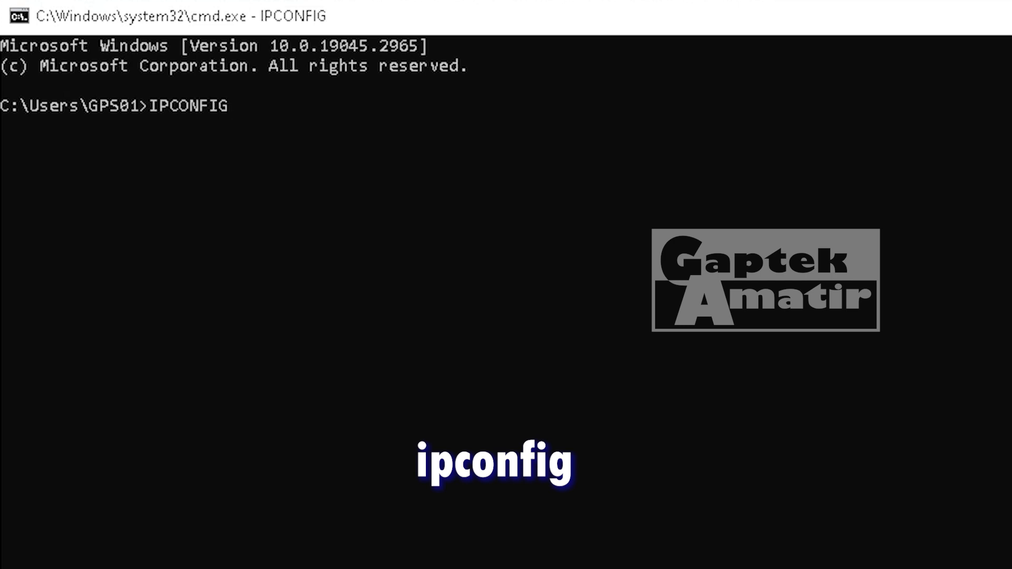
pyautogui.press('Return')
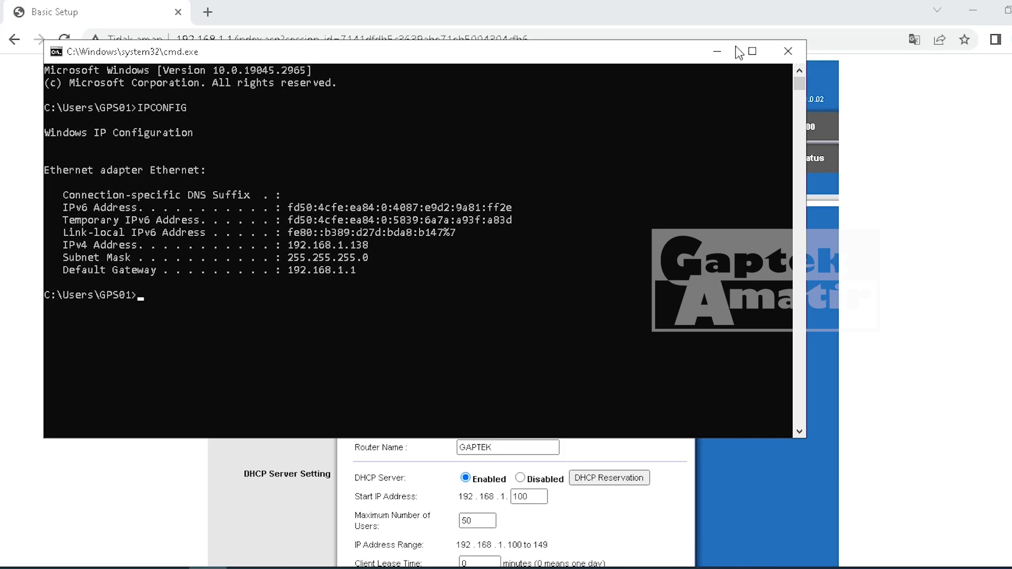
# - Read the router's Internet IP 10.10.10.42 on Status, then return to Basic Setup
pyautogui.click(717, 10)
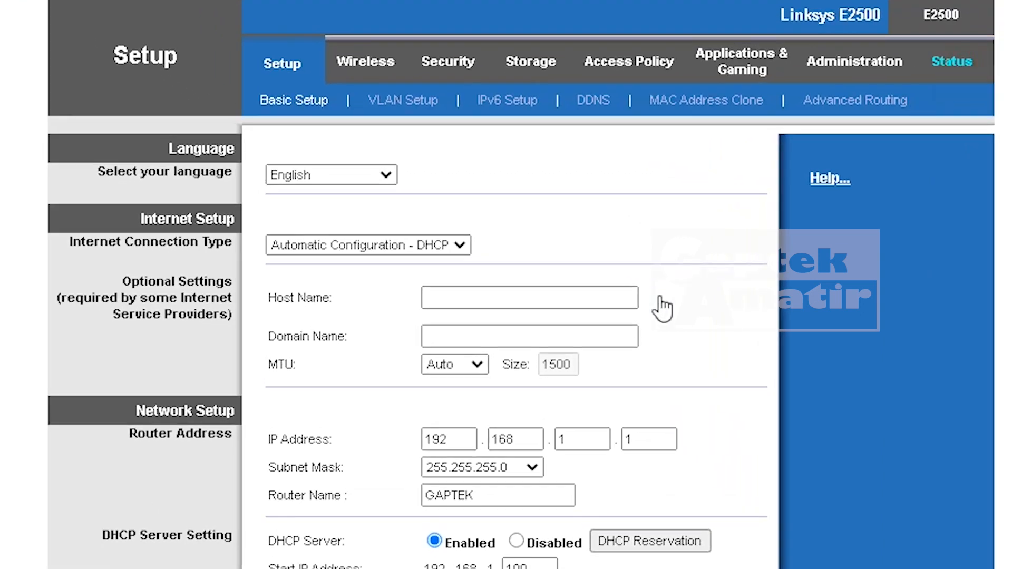
pyautogui.scroll(-2, 653, 307)
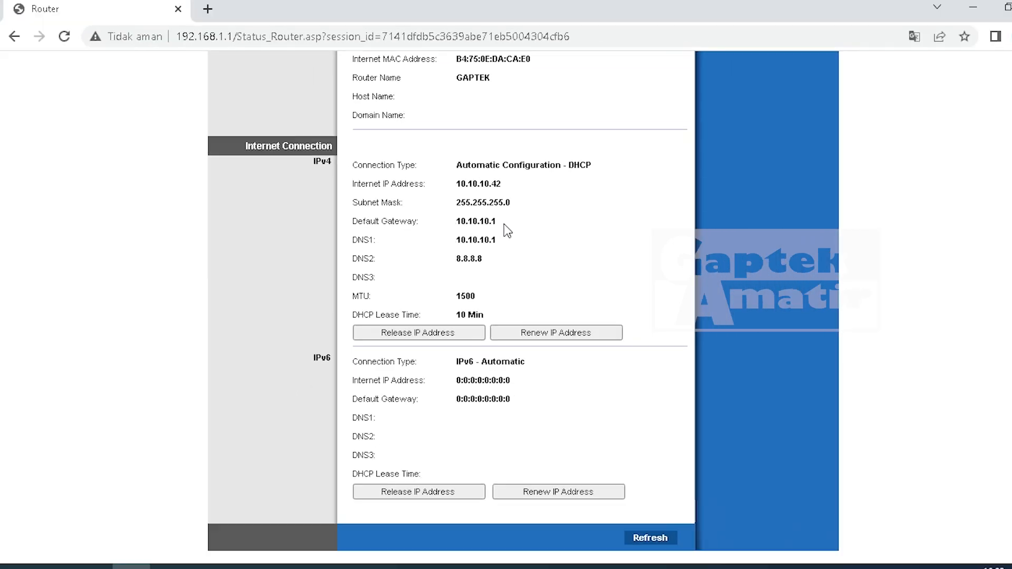
pyautogui.scroll(4, 483, 190)
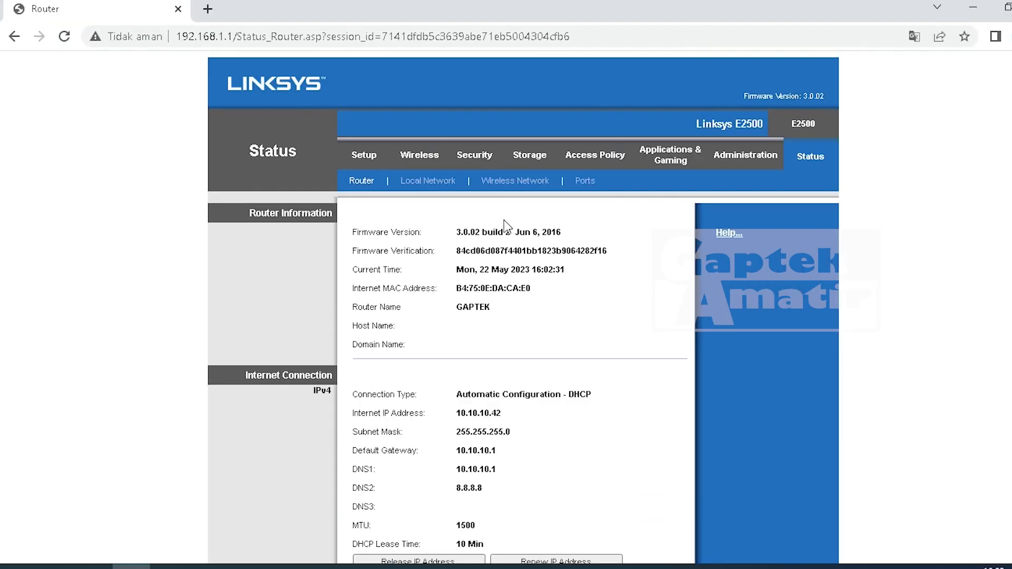
pyautogui.click(355, 157)
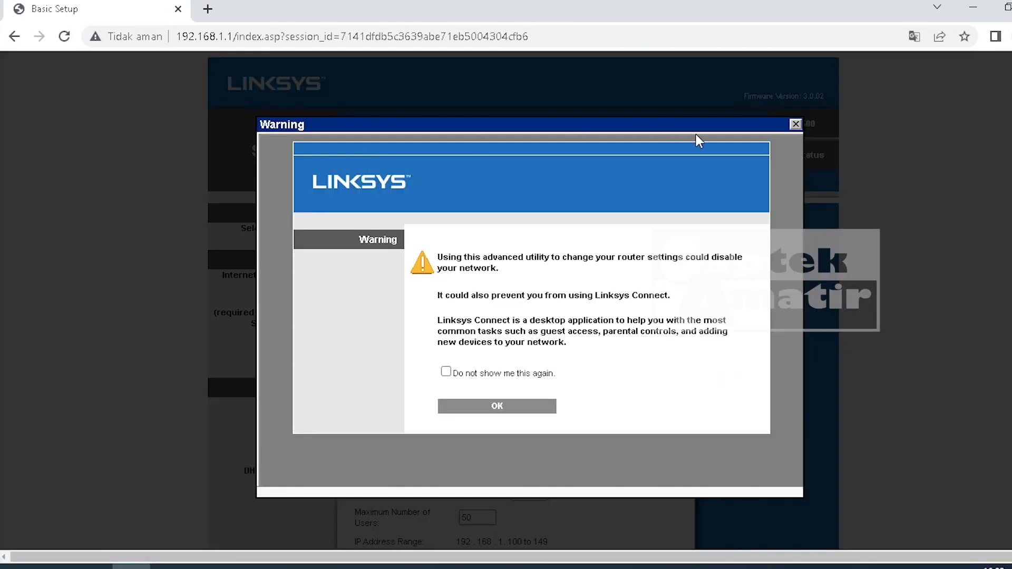
# - Close the warning, recheck the ipconfig output, and open the connection type list
pyautogui.click(796, 126)
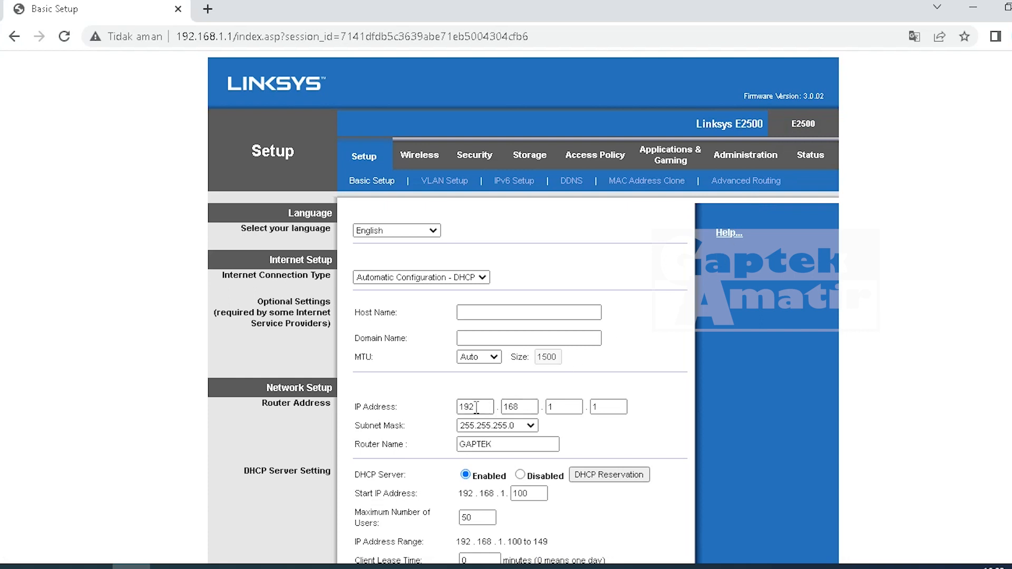
pyautogui.click(207, 567)
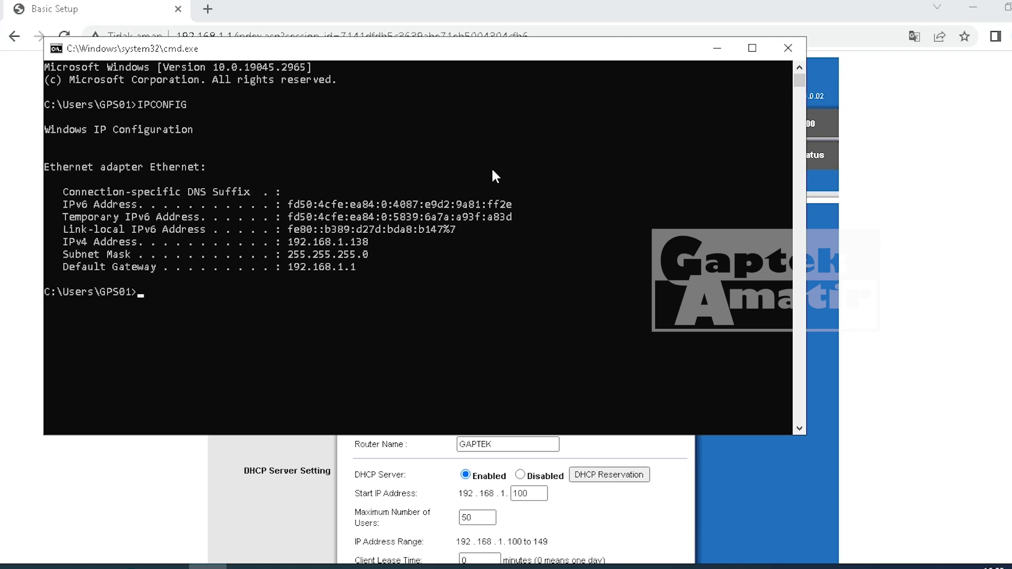
pyautogui.click(717, 48)
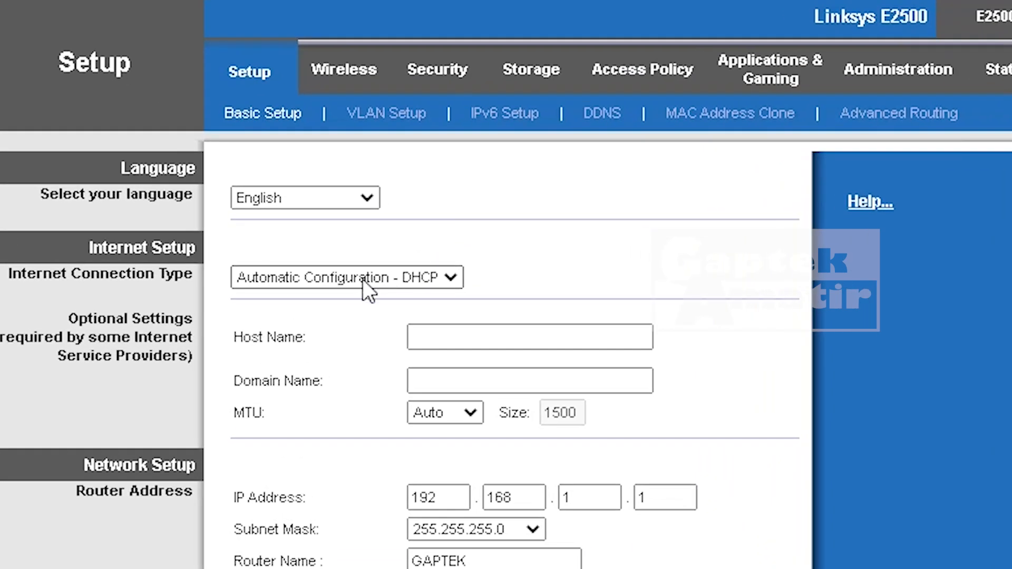
pyautogui.click(429, 279)
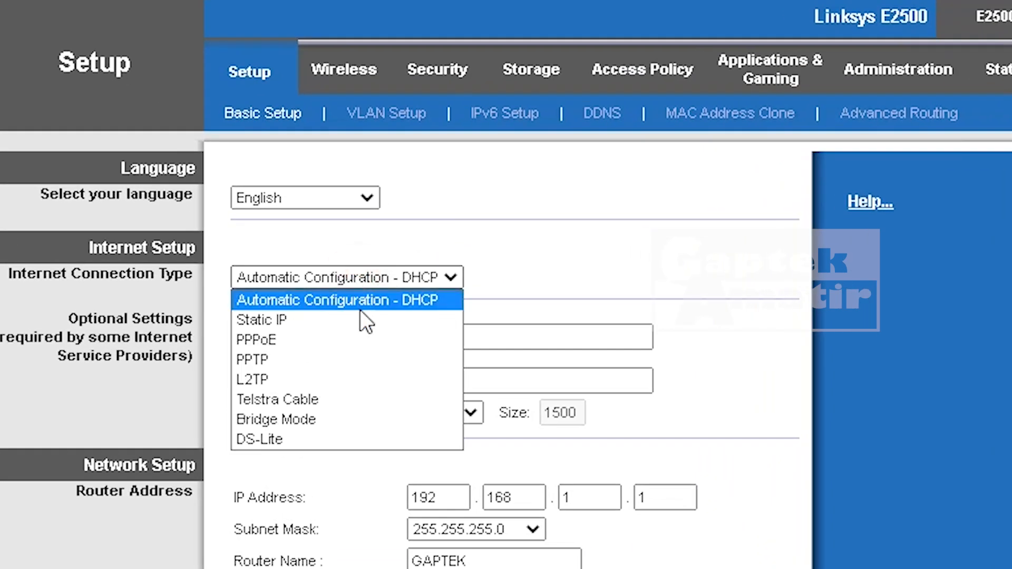
# - Switch the connection type to Bridge Mode, save, and continue after the restart
pyautogui.click(348, 419)
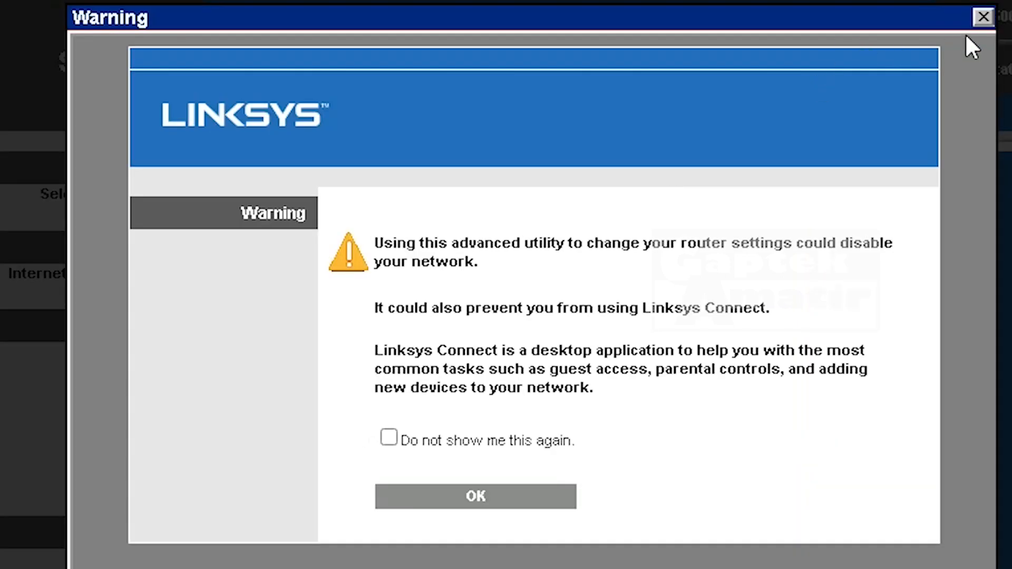
pyautogui.click(983, 21)
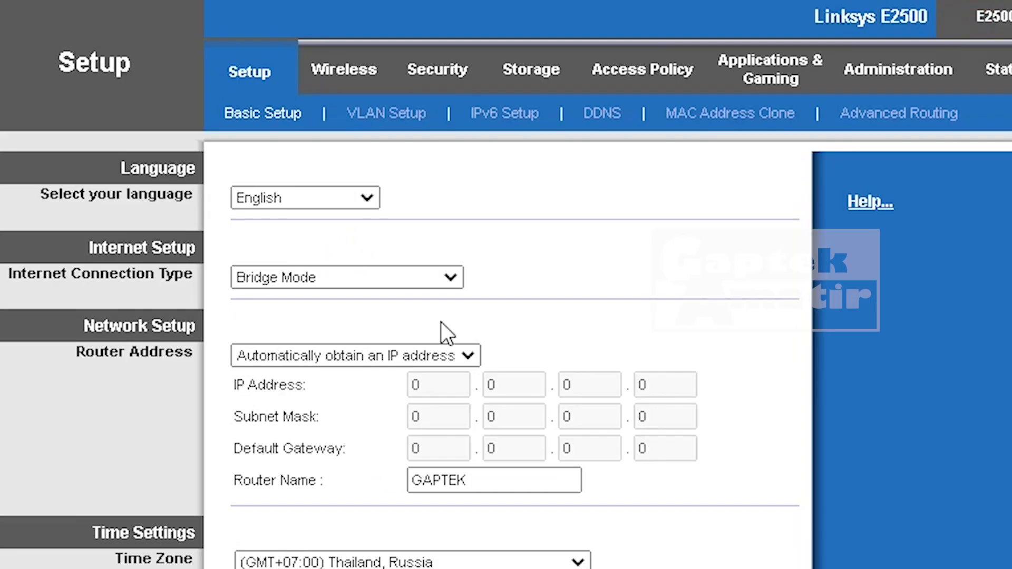
pyautogui.scroll(-1, 443, 327)
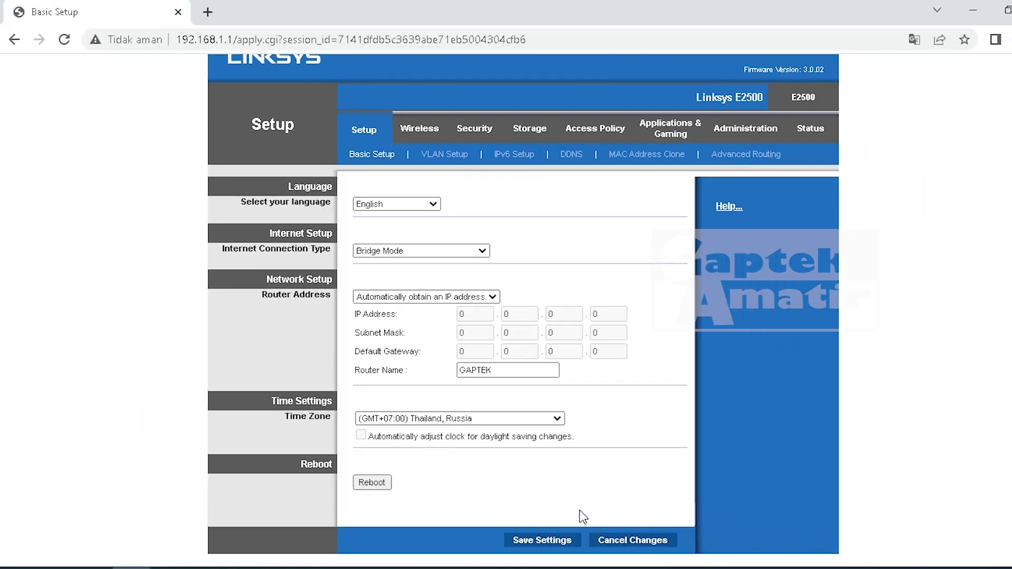
pyautogui.click(542, 543)
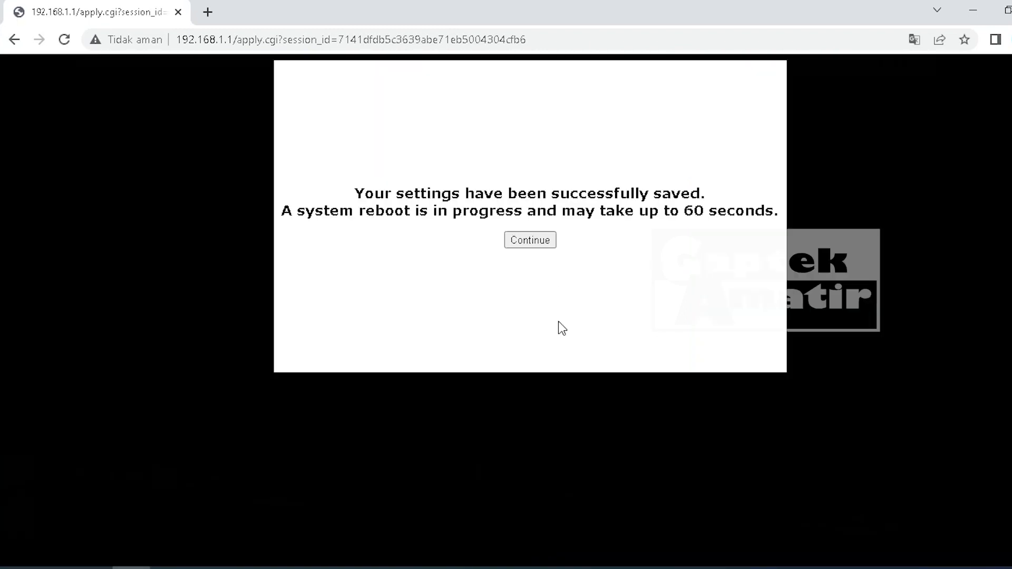
pyautogui.click(529, 242)
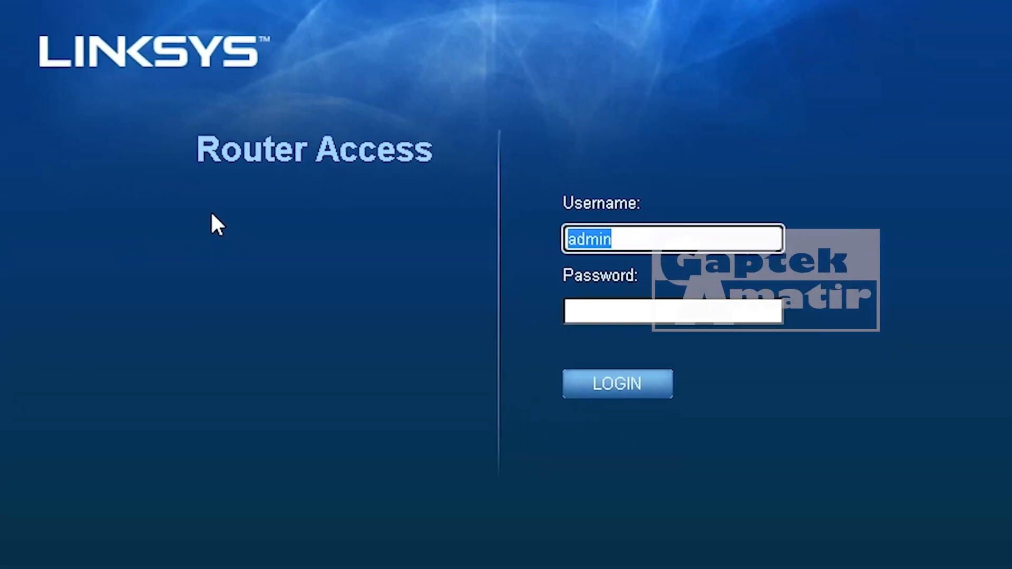
# - Log in at 10.10.10.42 with the router username and password
pyautogui.write('admin')
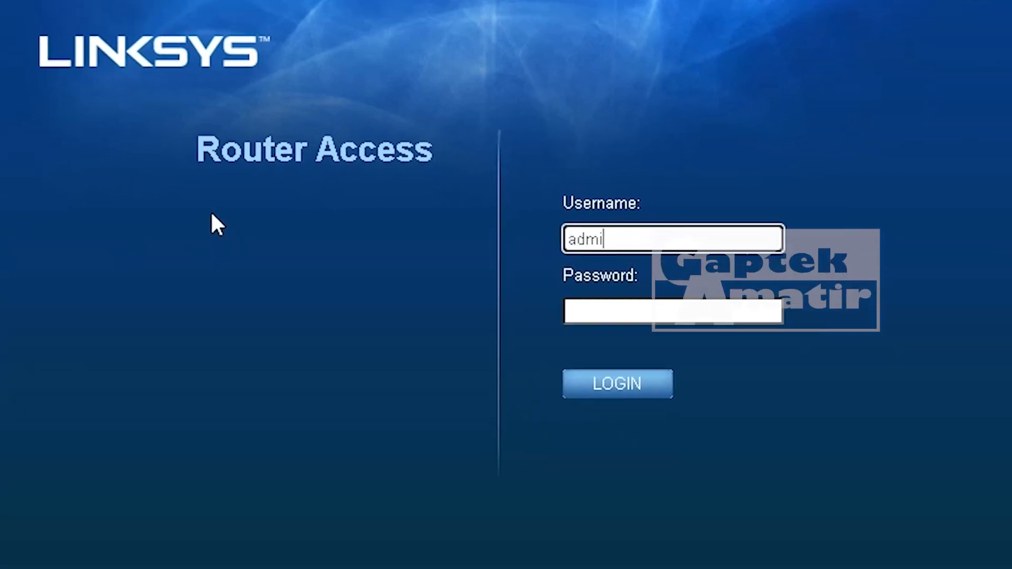
pyautogui.press('Tab')
pyautogui.write('12345')
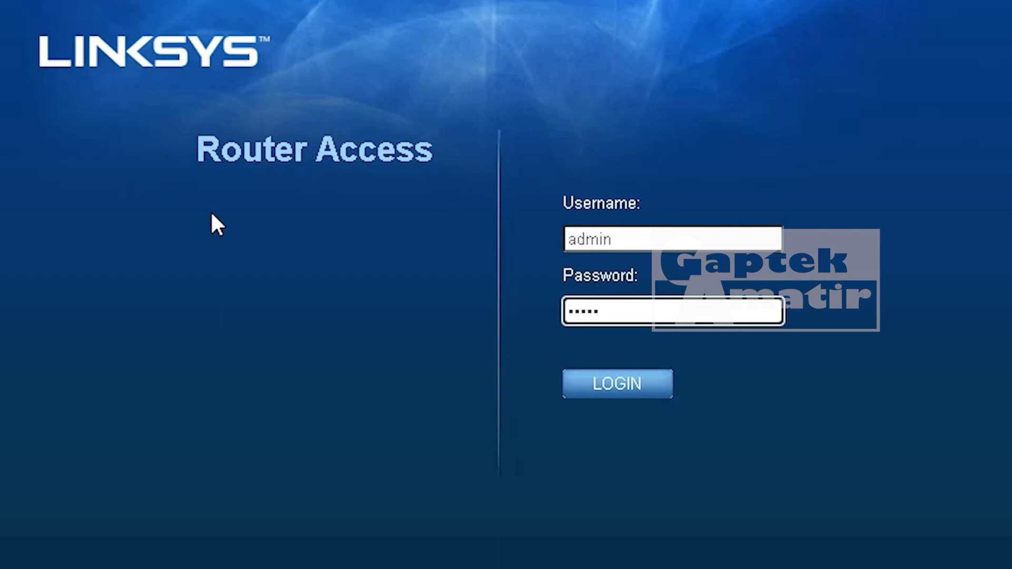
pyautogui.click(585, 388)
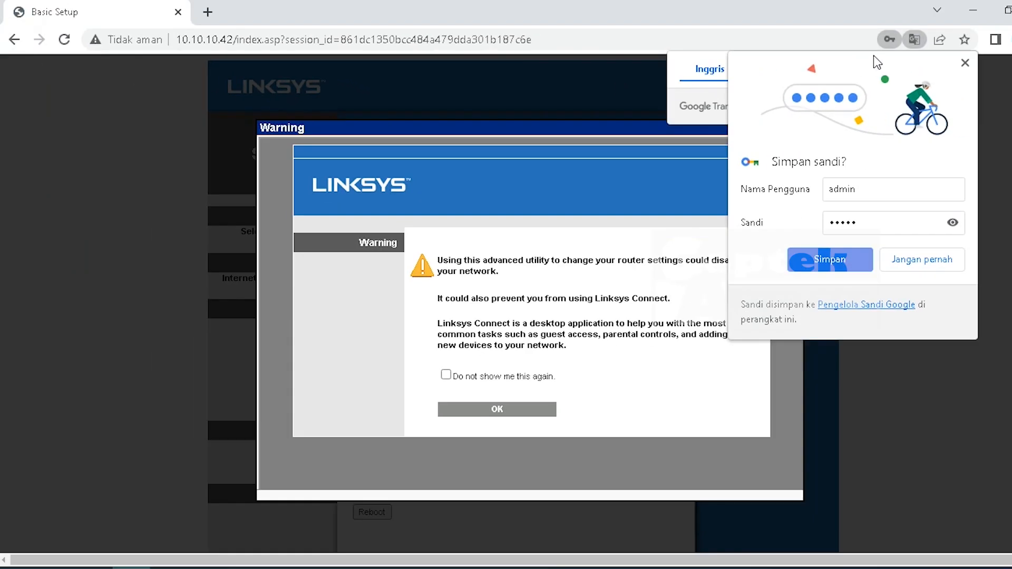
# - Dismiss Chrome's popups and set the router warning never to show again
pyautogui.click(953, 69)
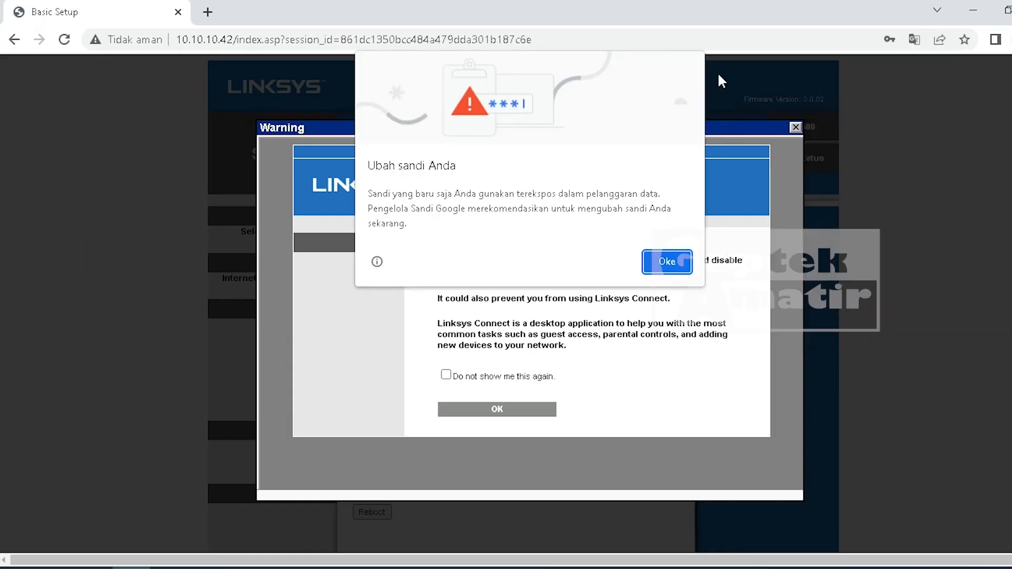
pyautogui.click(667, 261)
pyautogui.click(963, 64)
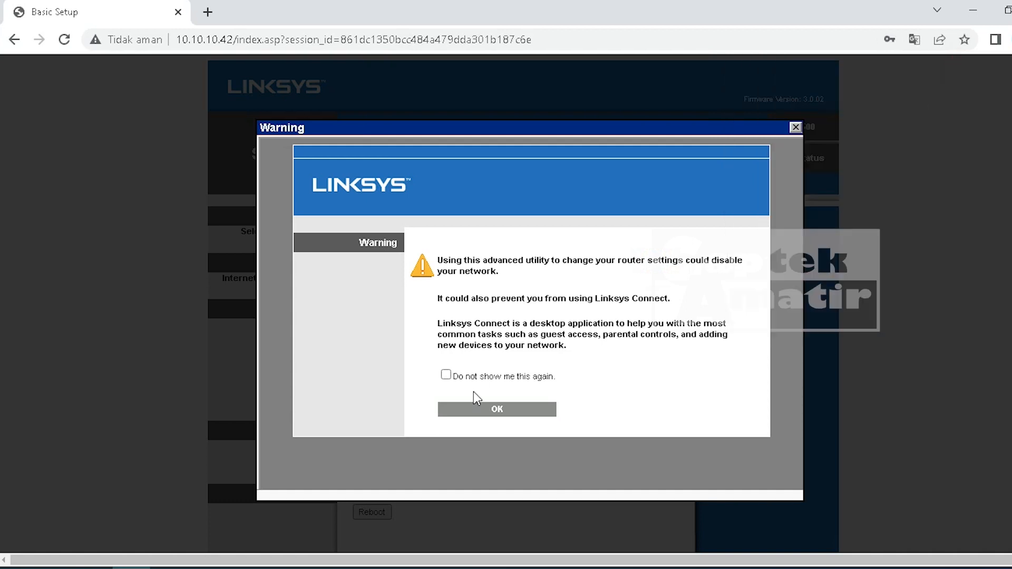
pyautogui.click(445, 376)
pyautogui.click(483, 409)
pyautogui.click(795, 128)
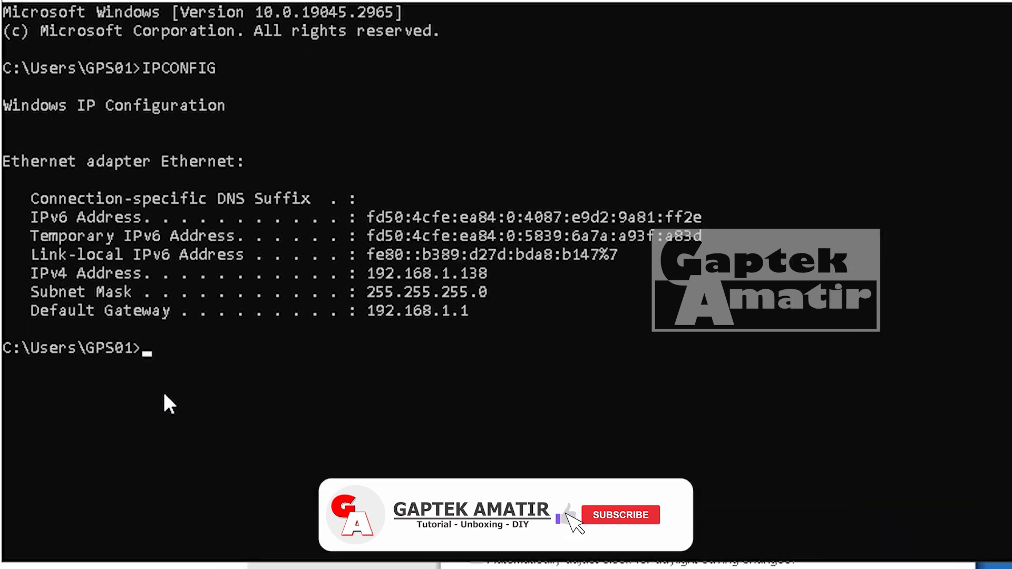
# - Rerun IPCONFIG to confirm the PC's new 10.10.10.x address
pyautogui.write('IPCONFIG')
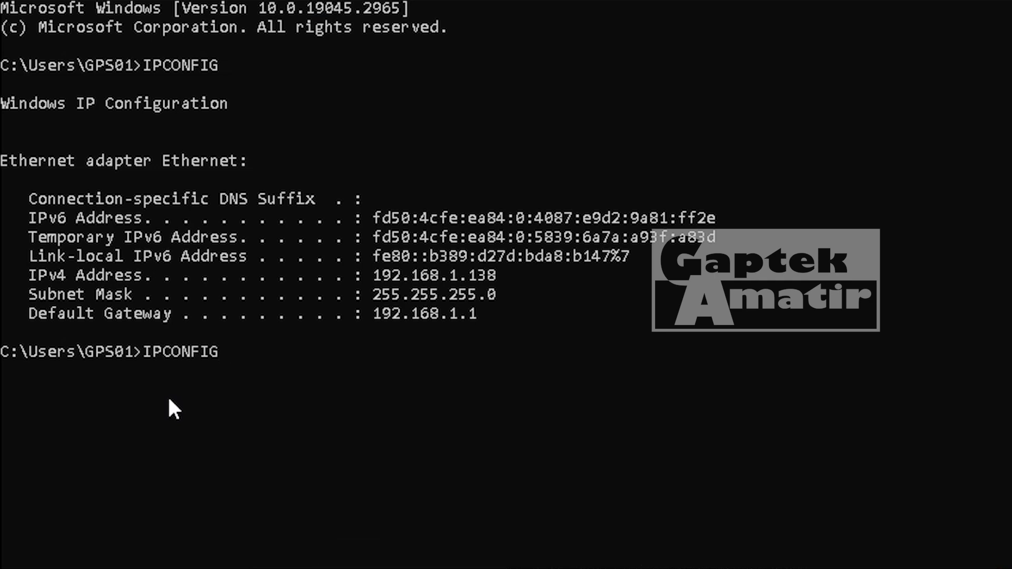
pyautogui.press('Return')
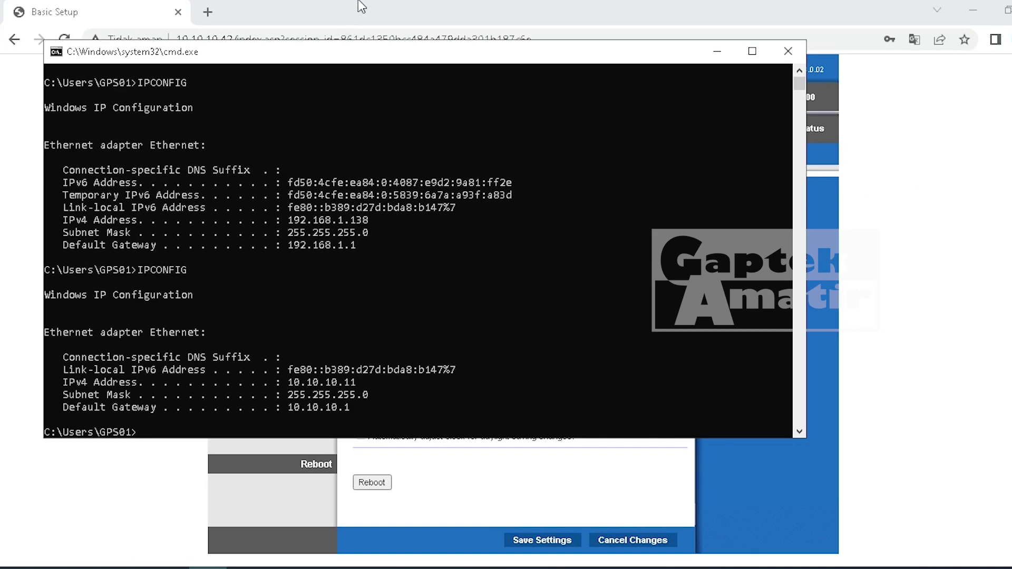
pyautogui.click(361, 7)
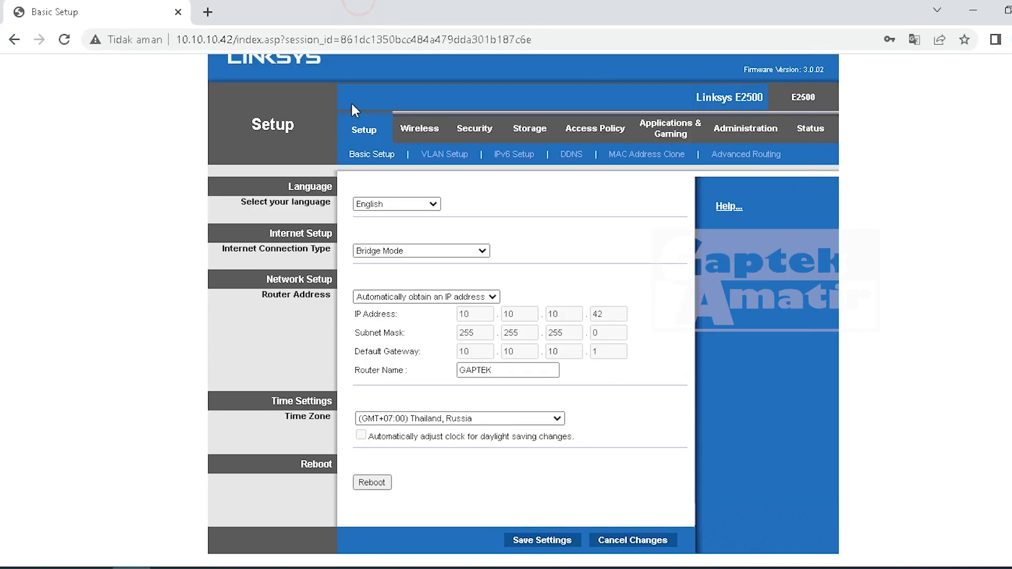
pyautogui.click(209, 568)
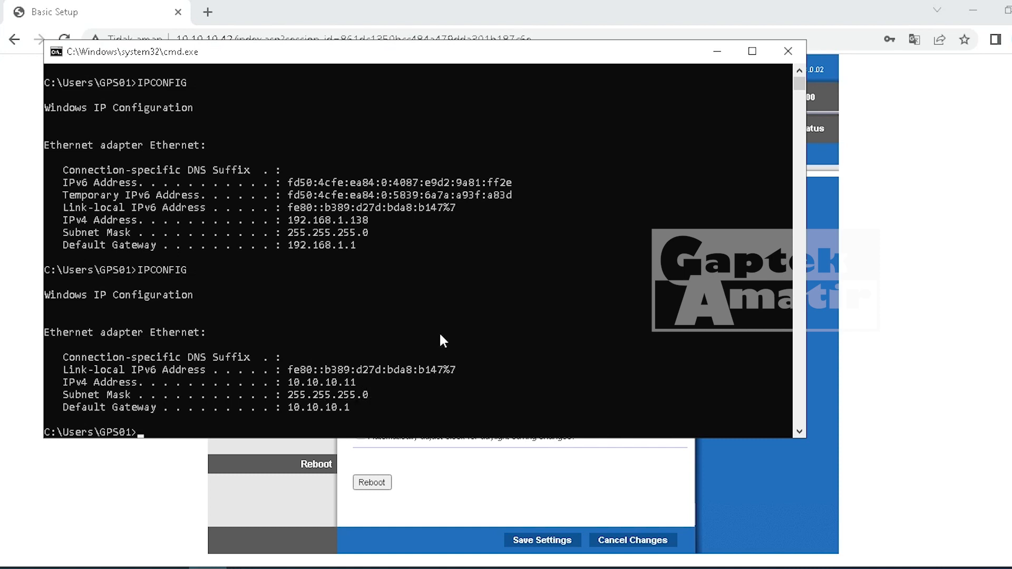
pyautogui.click(430, 16)
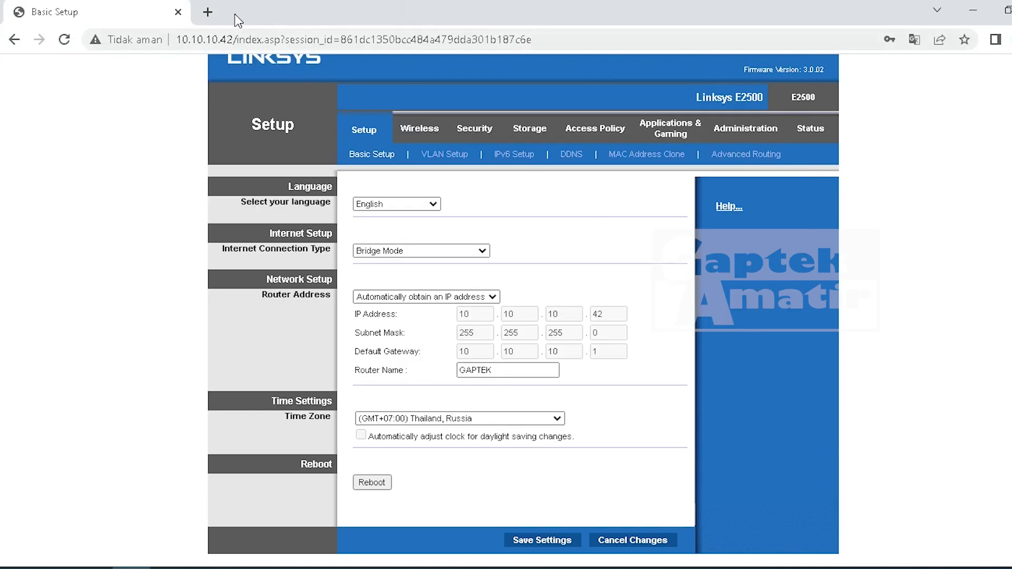
pyautogui.click(210, 13)
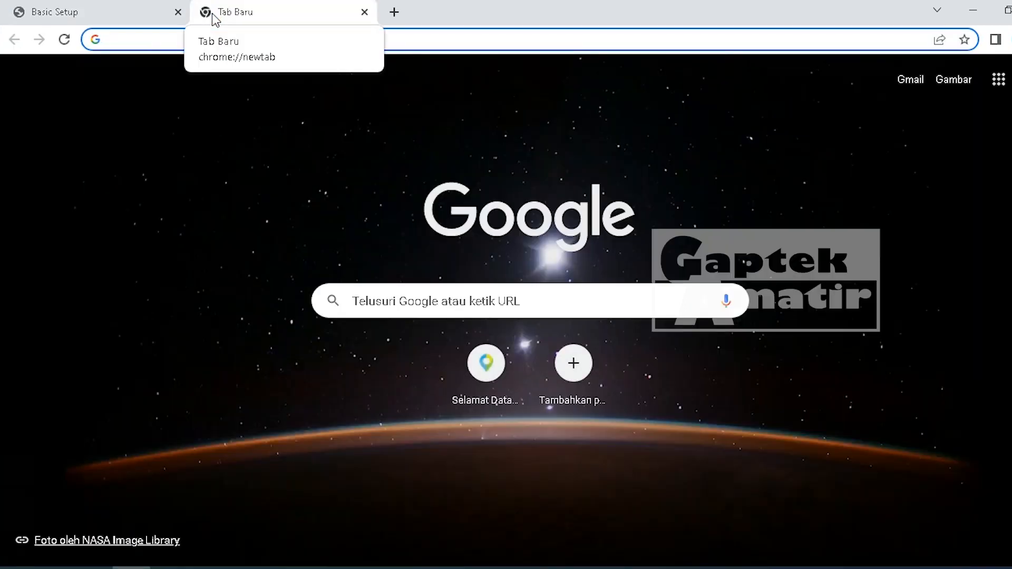
pyautogui.write('youtube.com')
pyautogui.press('Return')
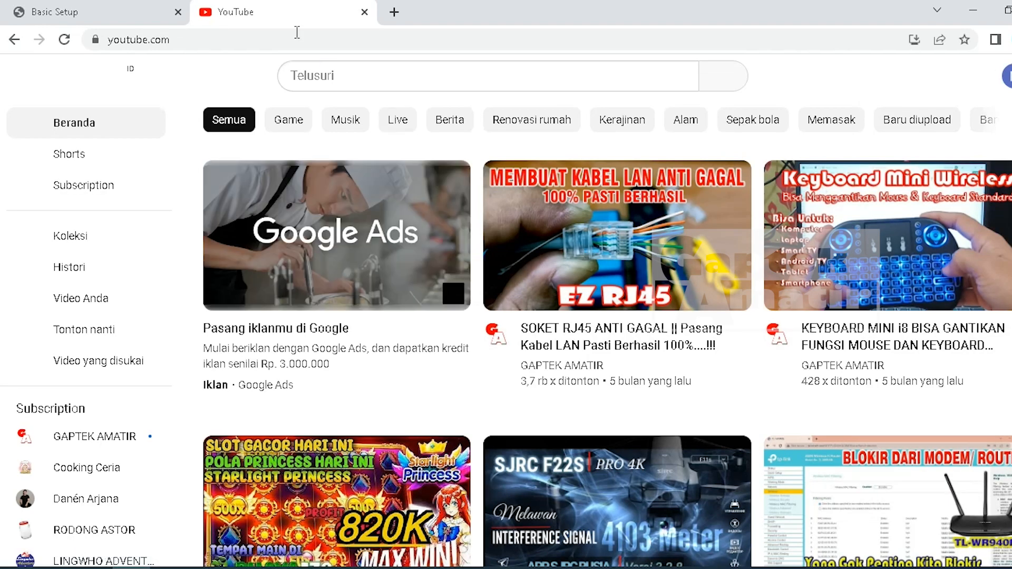
pyautogui.hotkey('ctrl', 'w')
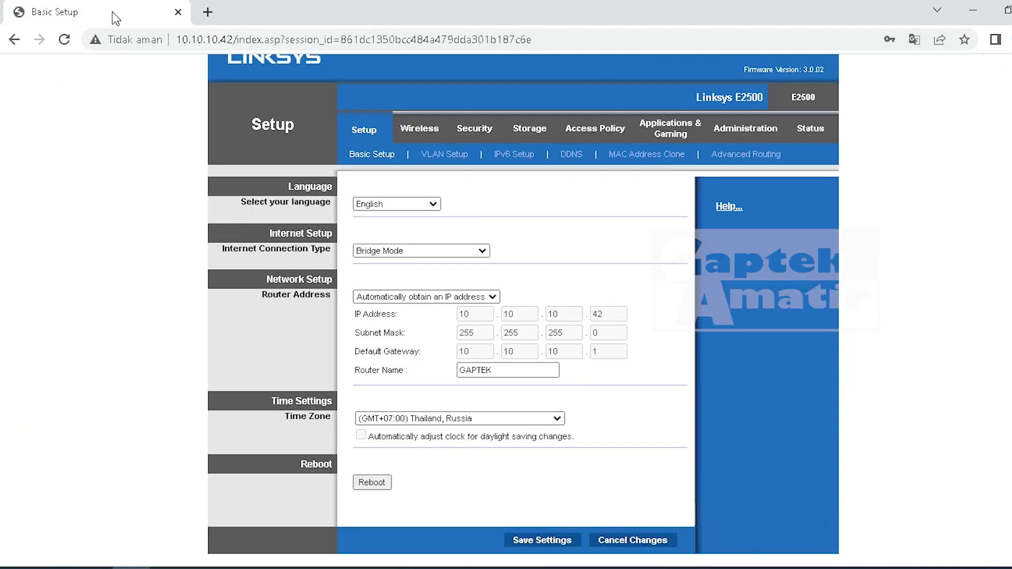
# - Open the Wireless tab and switch Basic Wireless Settings to Manual configuration
pyautogui.click(413, 132)
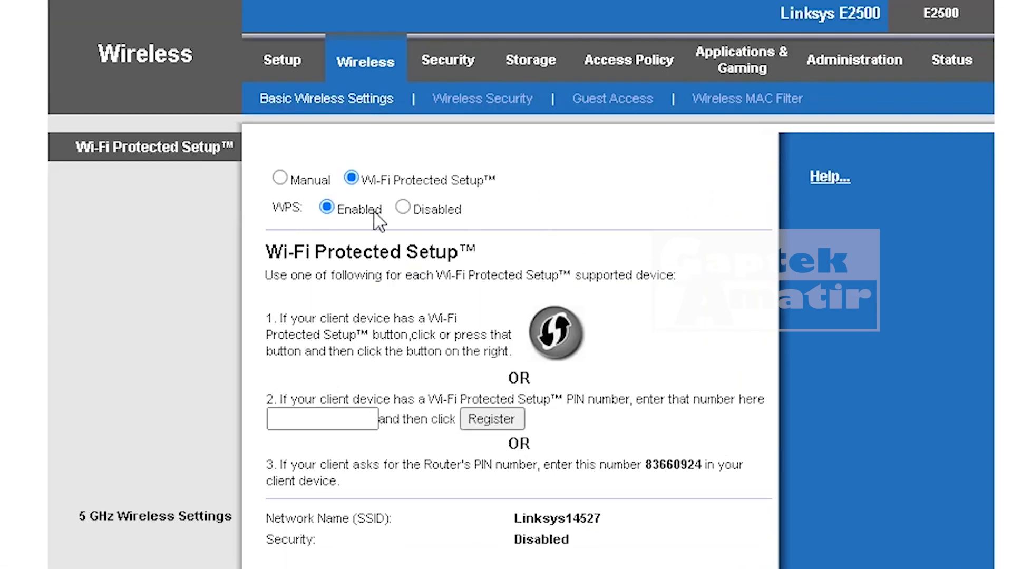
pyautogui.click(280, 177)
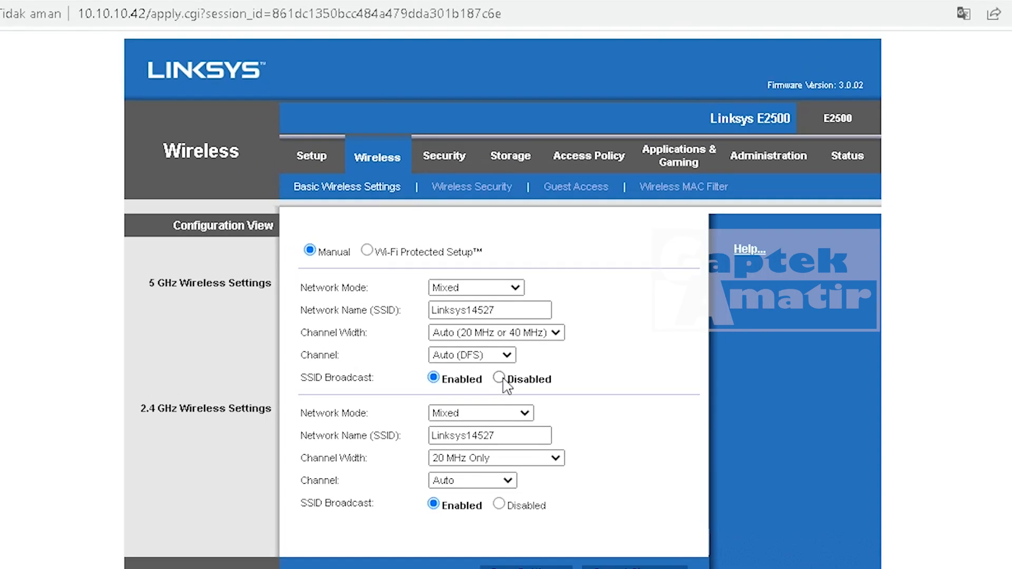
# - Disable 5 GHz SSID broadcast, rename the 2.4 GHz network to 'GAPTEK WIFI', and save
pyautogui.click(499, 353)
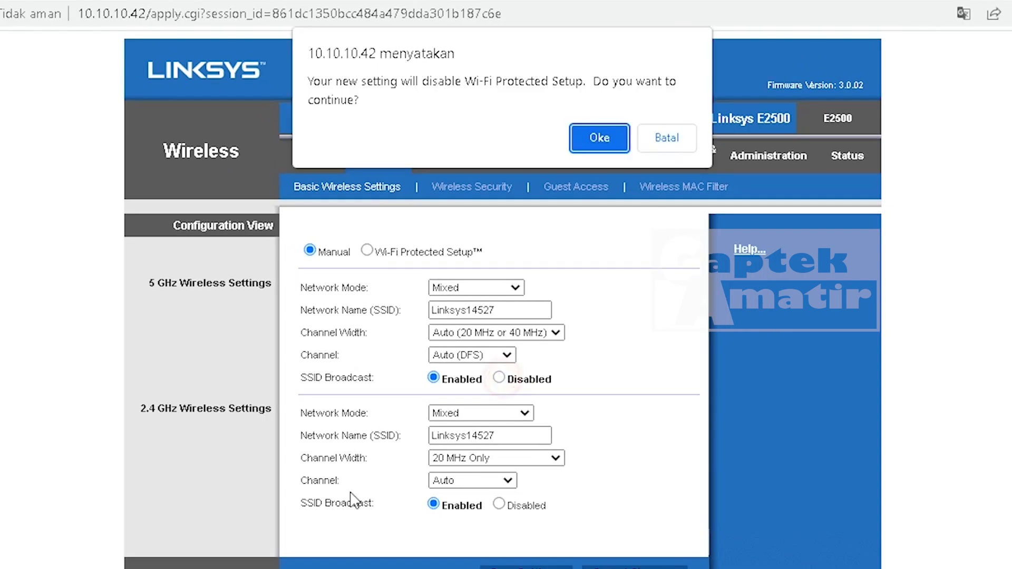
pyautogui.click(599, 137)
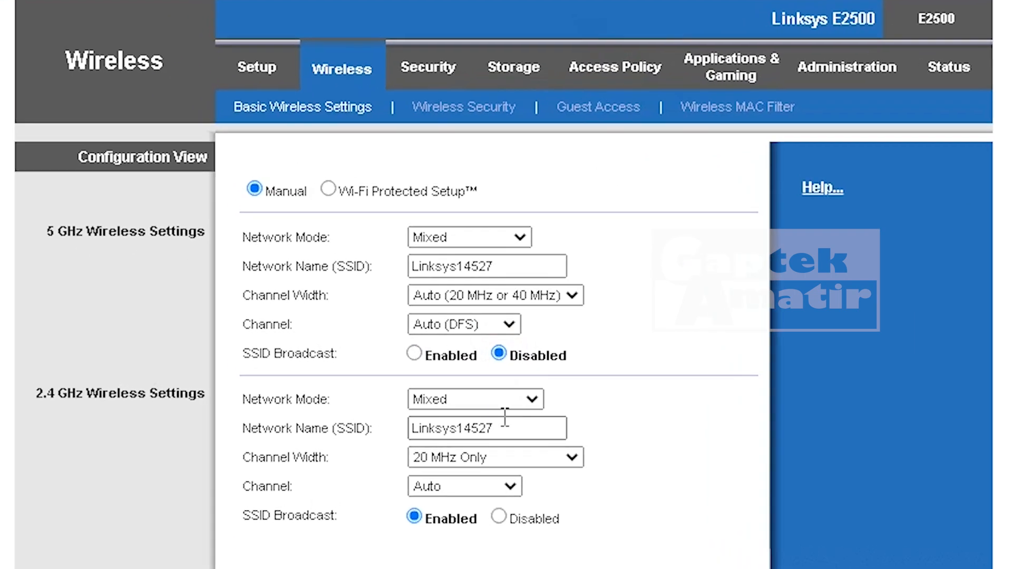
pyautogui.doubleClick(506, 425)
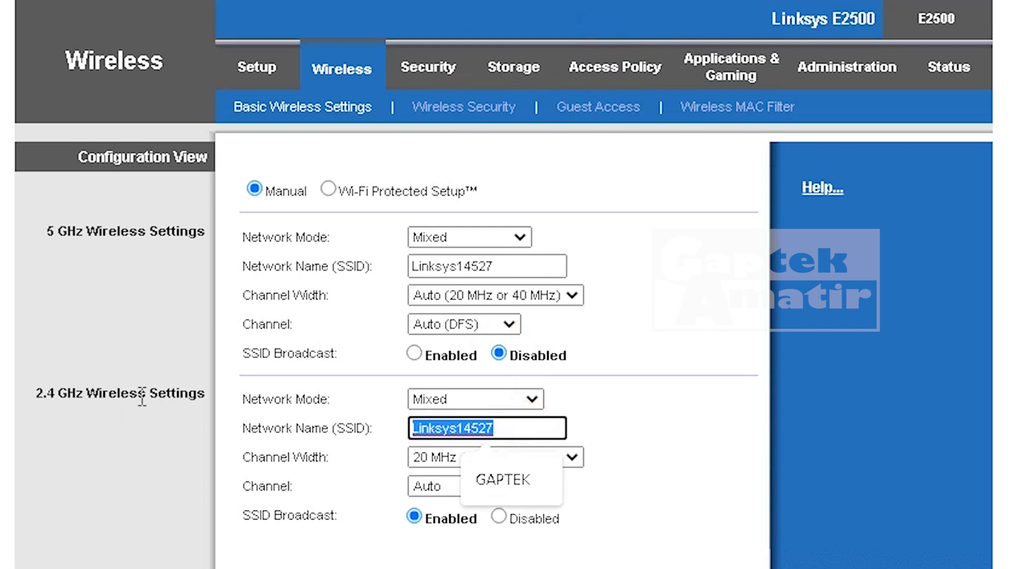
pyautogui.write('g')
pyautogui.press('BackSpace')
pyautogui.write('GAP')
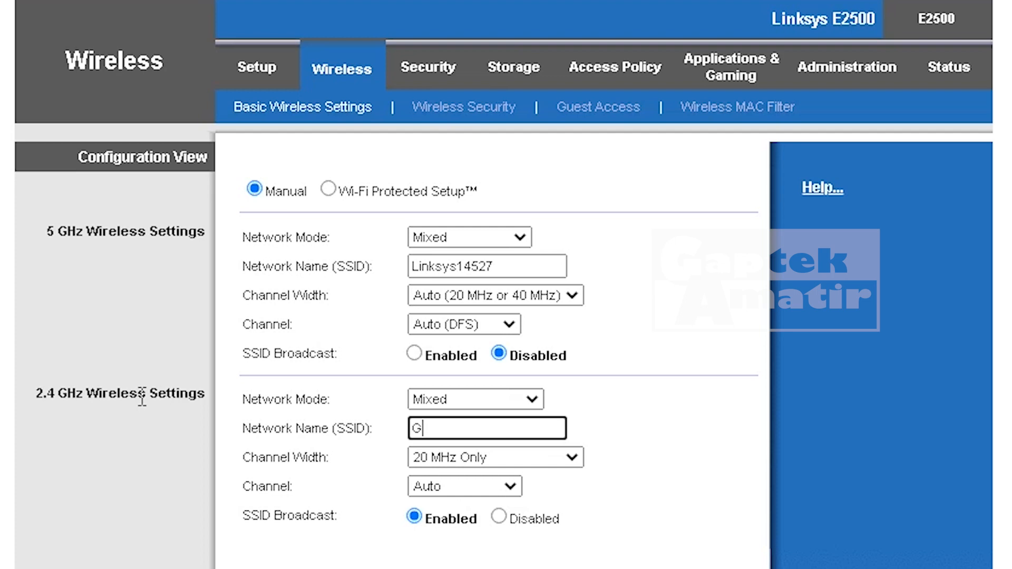
pyautogui.write('TEK WIFI')
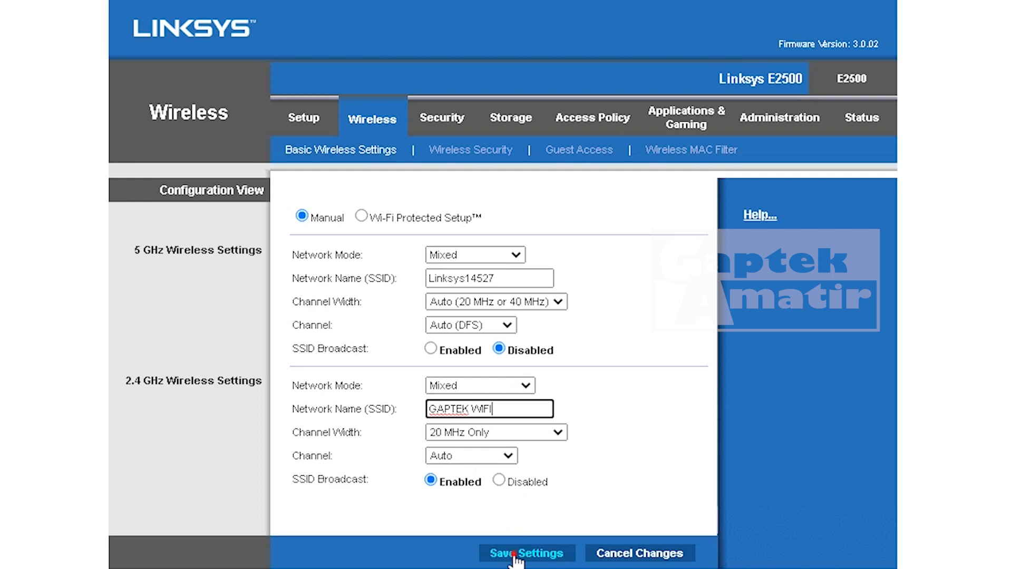
pyautogui.click(514, 551)
pyautogui.click(539, 236)
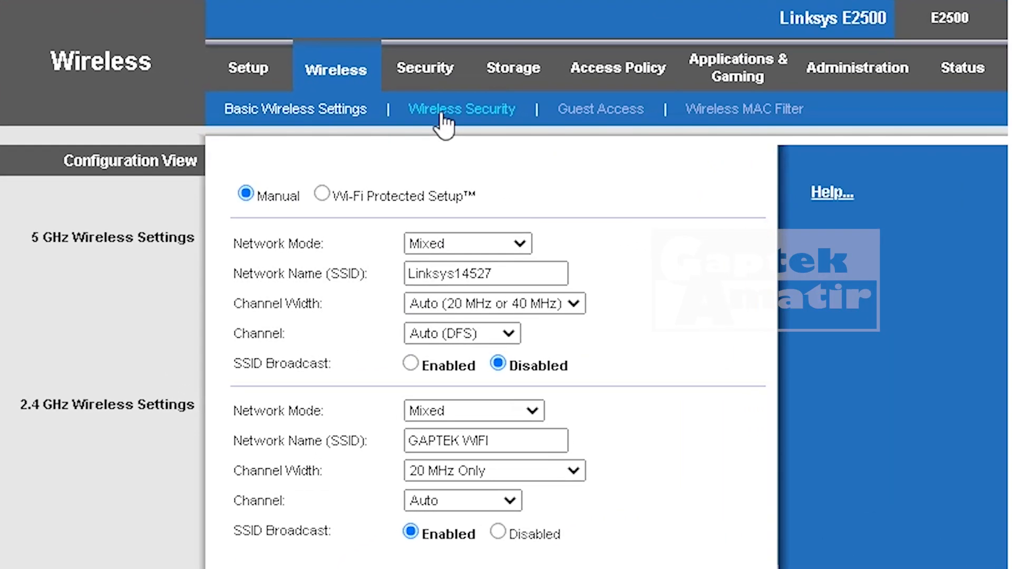
# - Set 2.4 GHz Wireless Security to WPA2/WPA Mixed Mode with the passphrase, and save
pyautogui.click(441, 112)
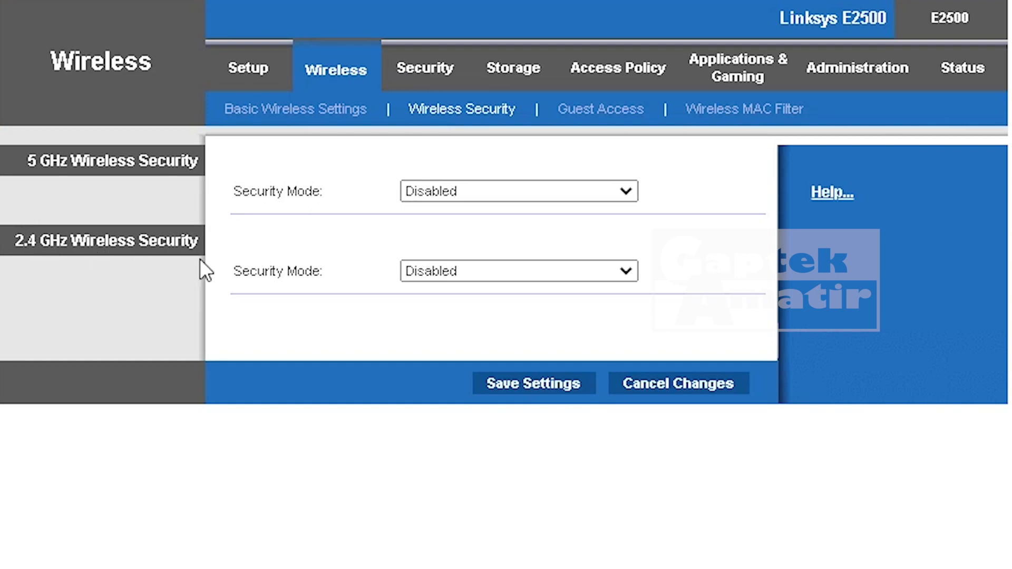
pyautogui.click(546, 268)
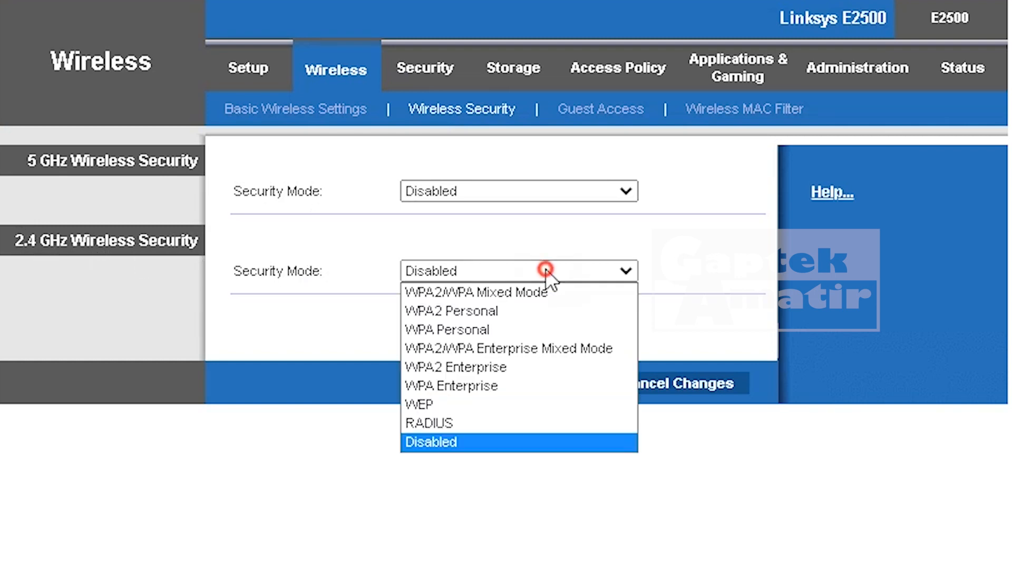
pyautogui.click(519, 292)
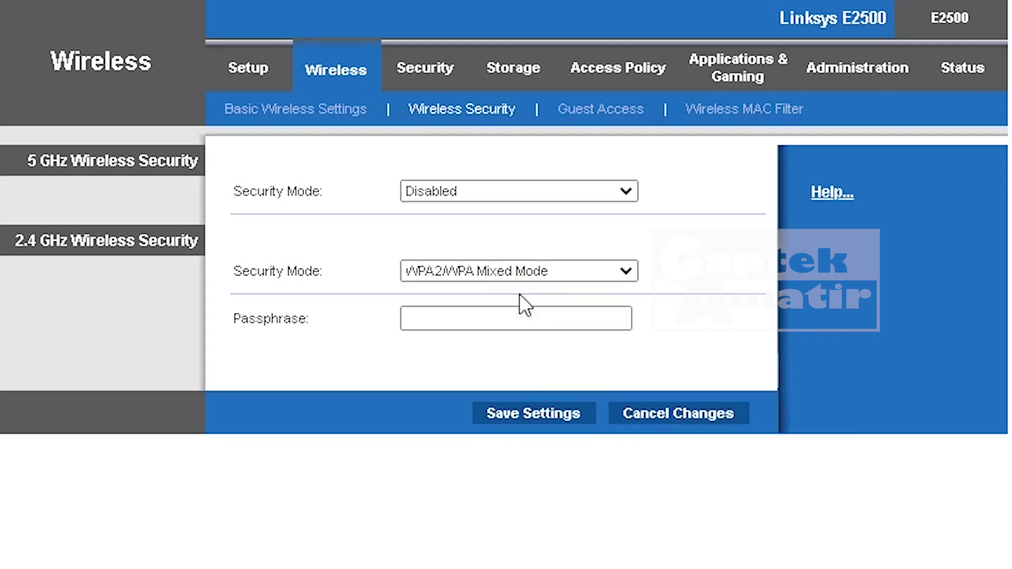
pyautogui.click(481, 322)
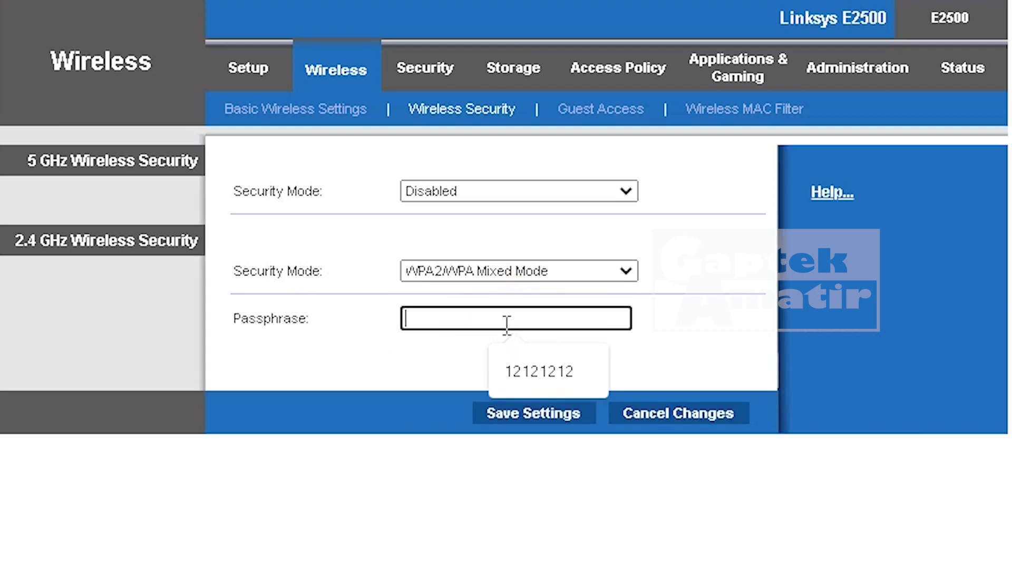
pyautogui.click(526, 371)
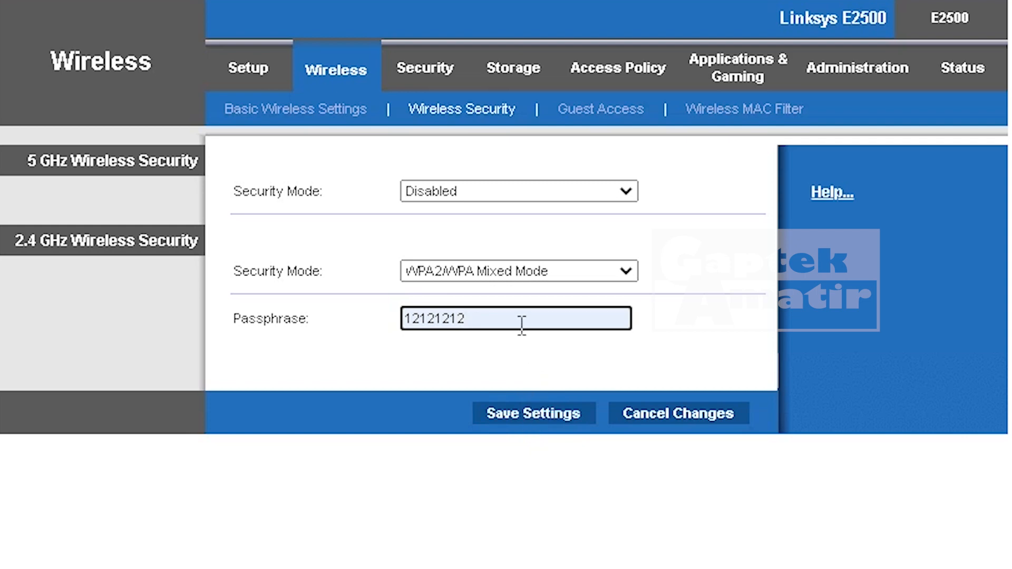
pyautogui.click(522, 417)
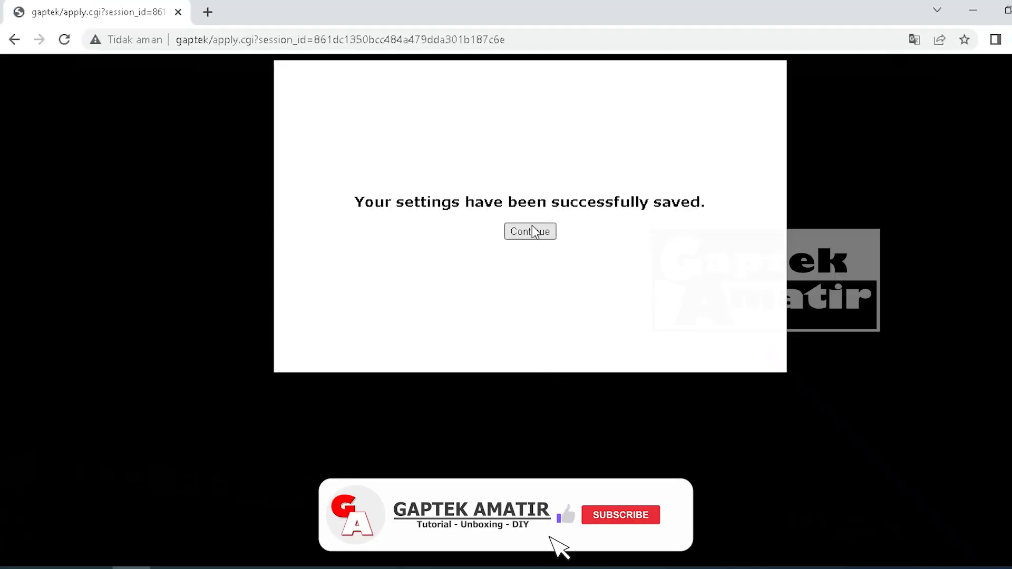
pyautogui.click(531, 231)
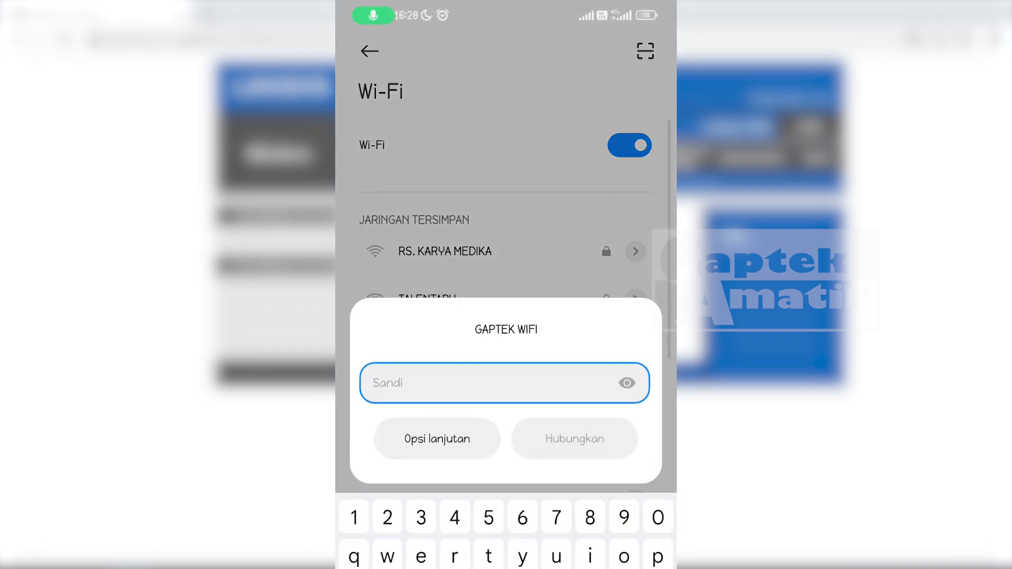
# - Type the network password into the GAPTEK WIFI password field on the phone
pyautogui.write('12121212')
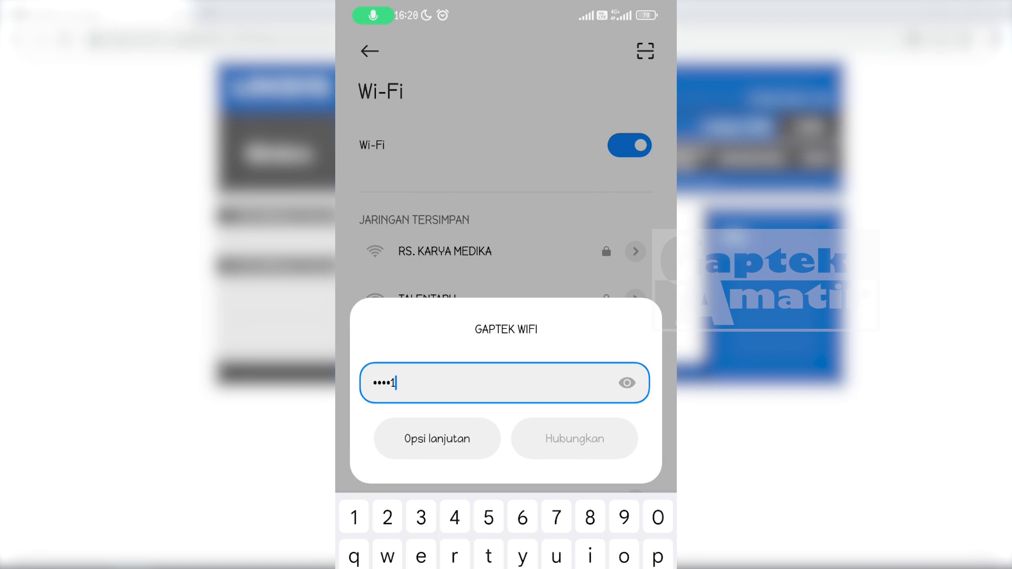